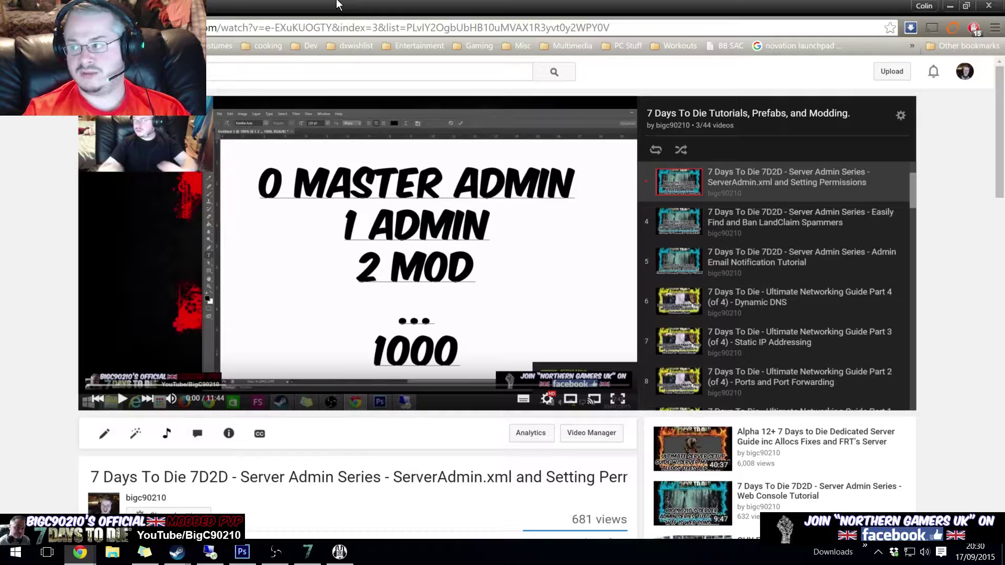
Step: Reposition the browser window on the desktop and pan the server map at nguk.ddns.net:8090
left_click_drag(337, 4, 550, 39)
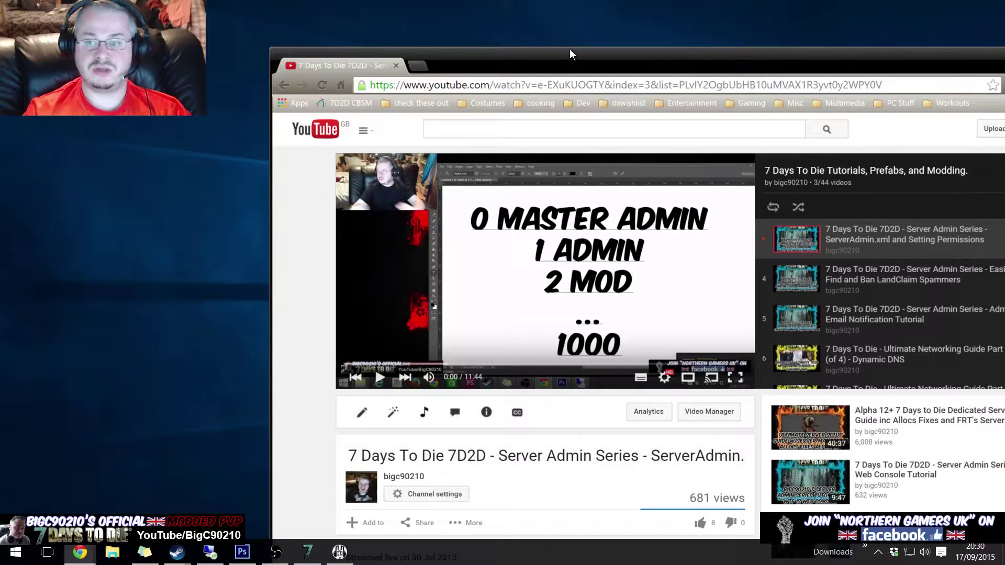
left_click_drag(537, 50, 593, 17)
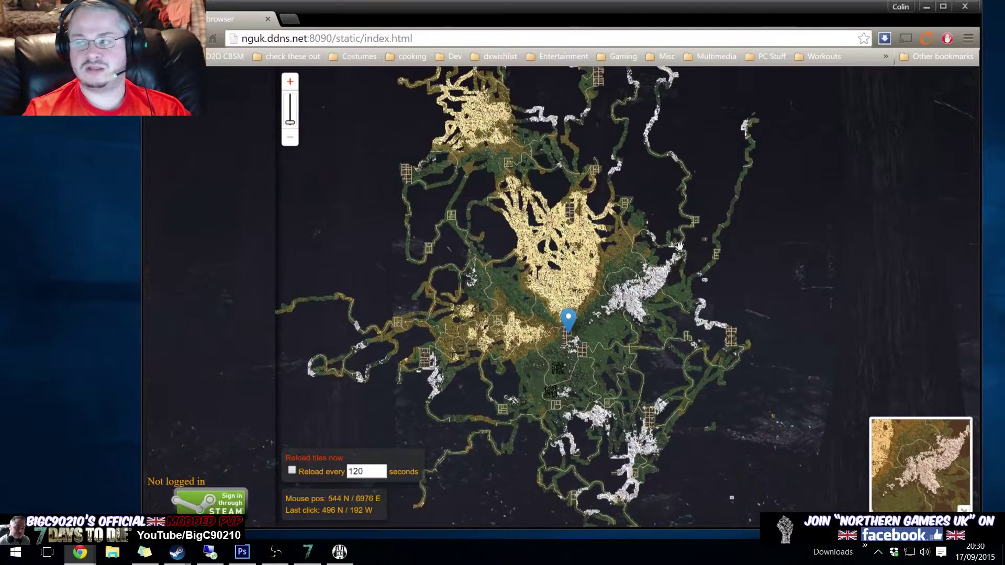
left_click_drag(443, 292, 461, 307)
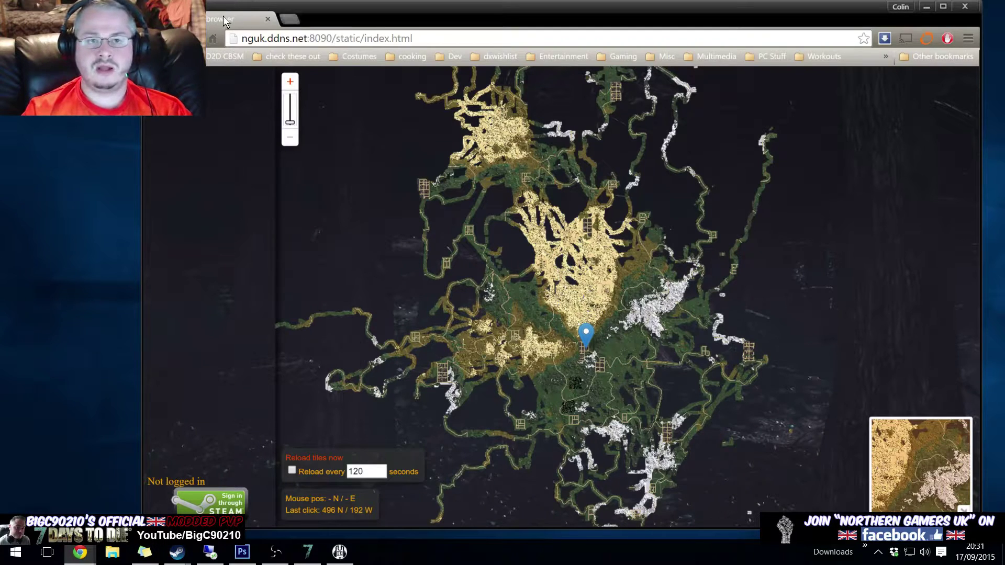
Step: Open northern-lan.co.uk/7d2d in a new browser tab
left_click(290, 19)
type("northern-lan.co.uk/7d2d")
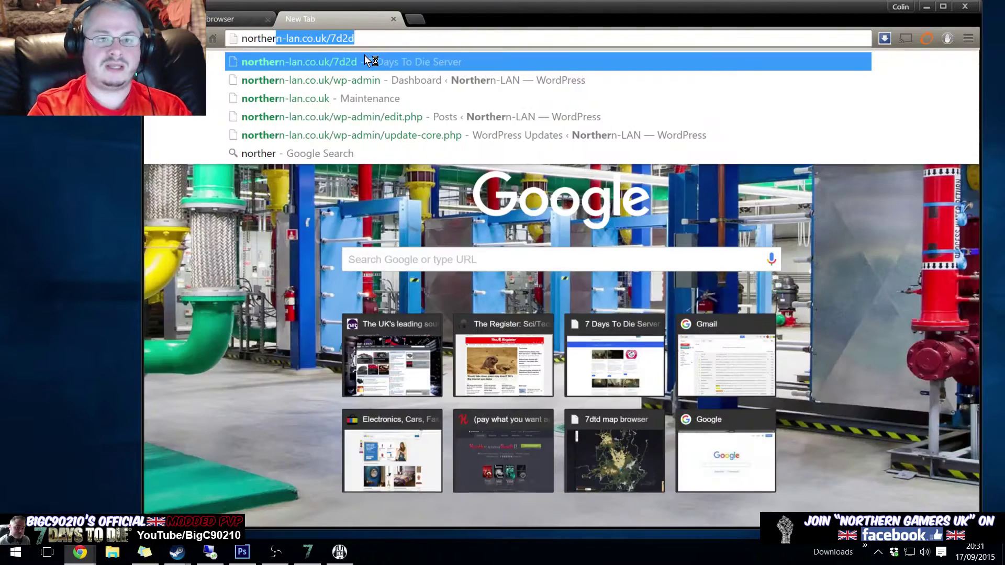
left_click(365, 59)
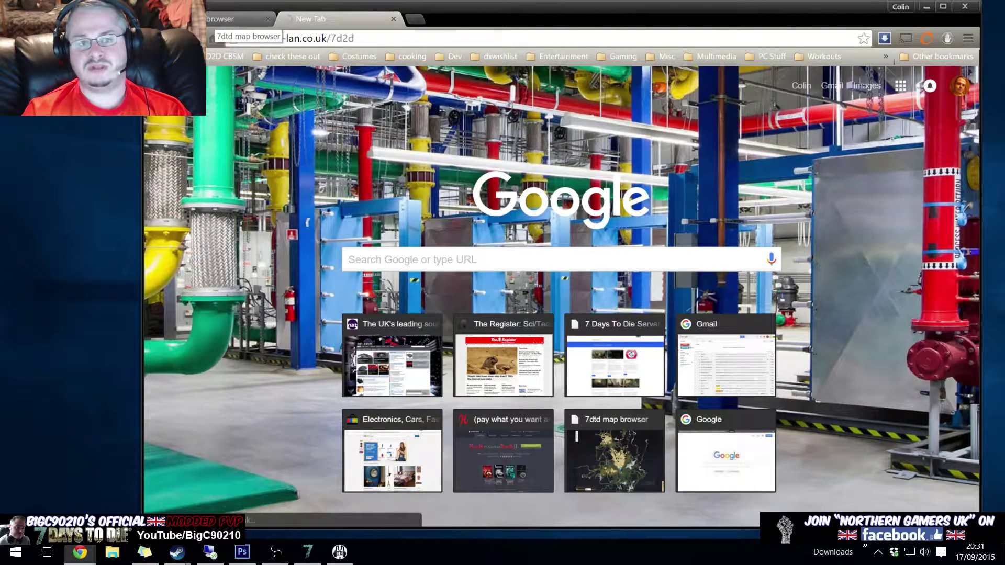
Step: Highlight the "Not logged in" status on the standalone map page and compare that page with the 7 Days To Die Server page
left_click(231, 20)
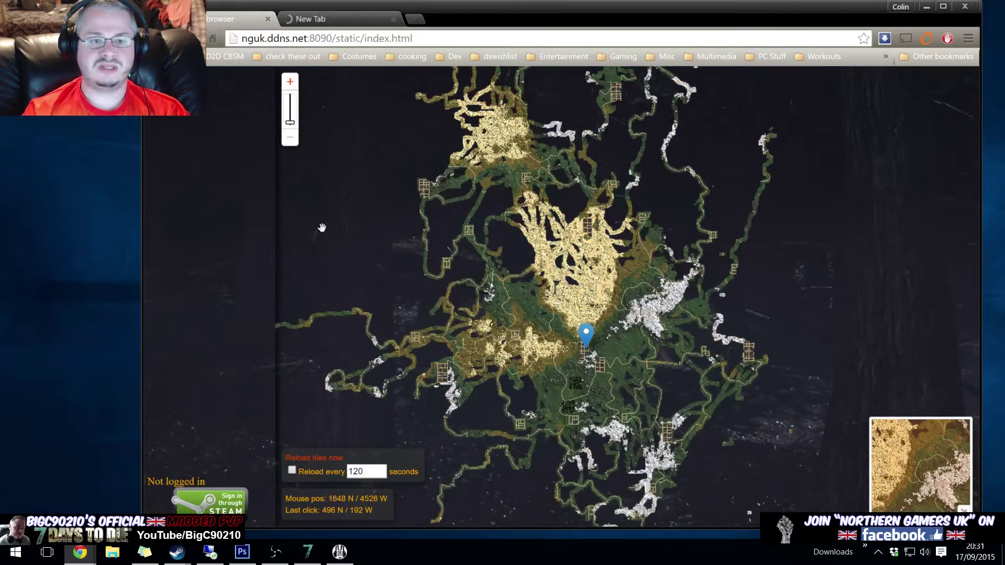
left_click_drag(154, 482, 168, 394)
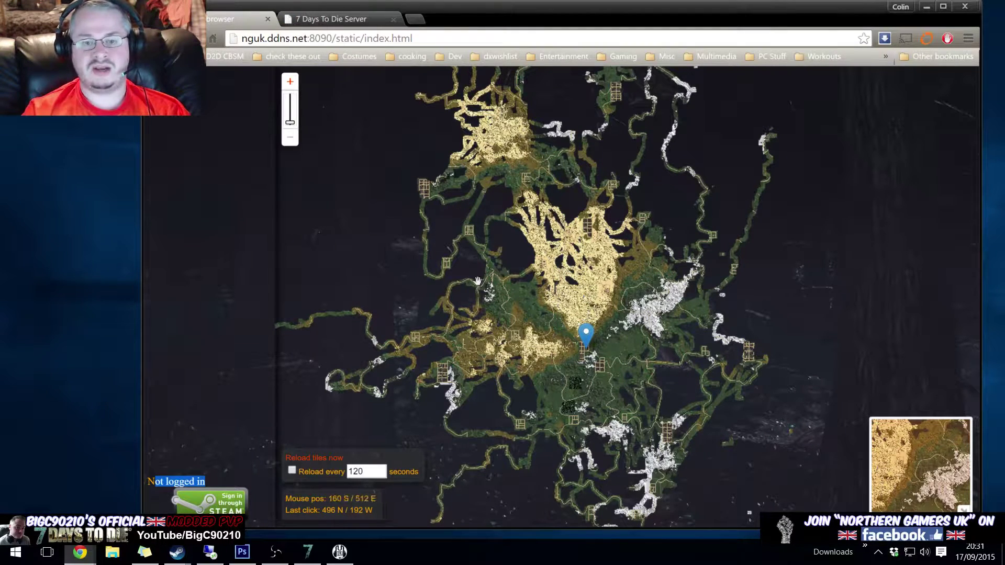
left_click(335, 19)
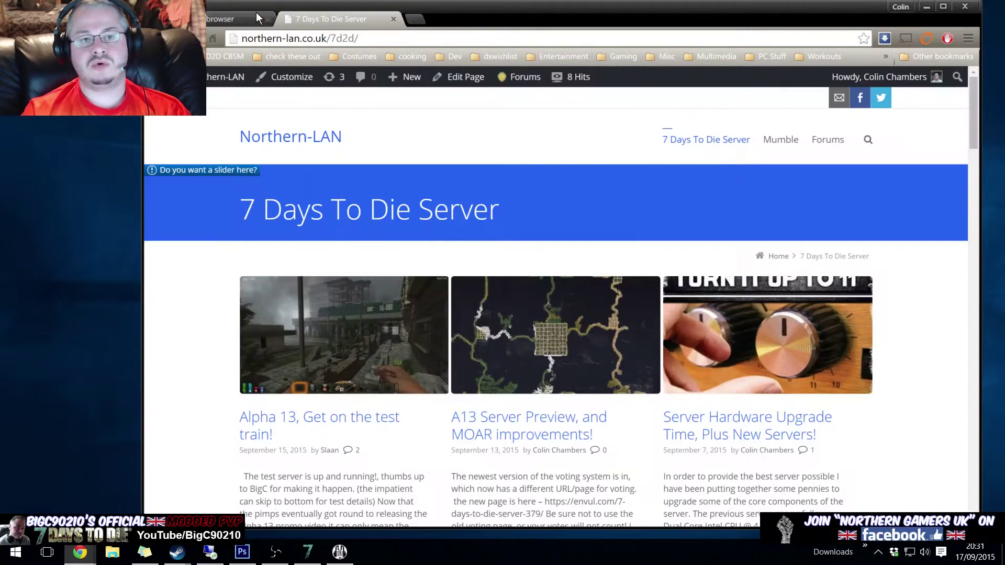
left_click(246, 19)
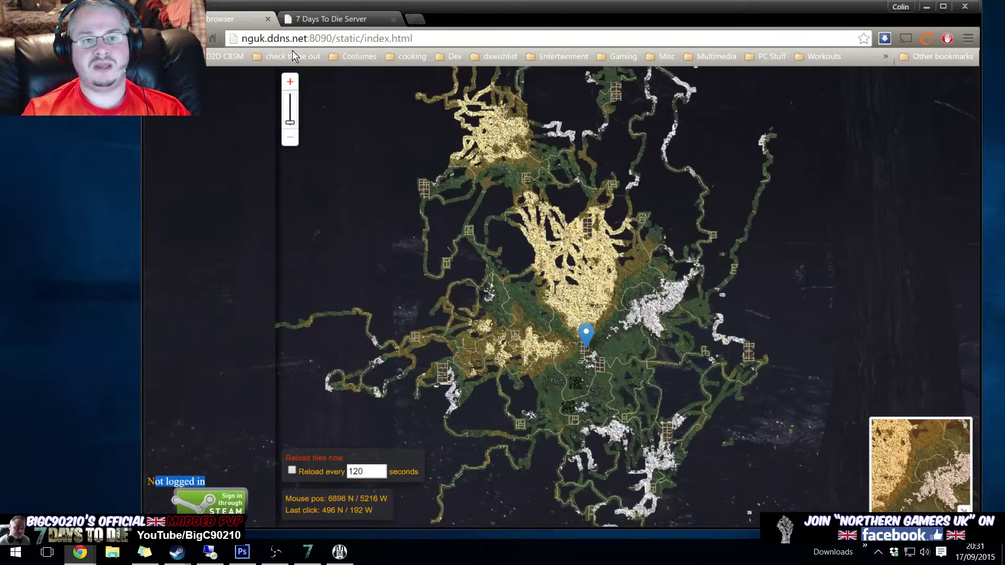
Step: Look through the 7 Days To Die Server page to find the embedded Realtime Server Map
left_click(335, 19)
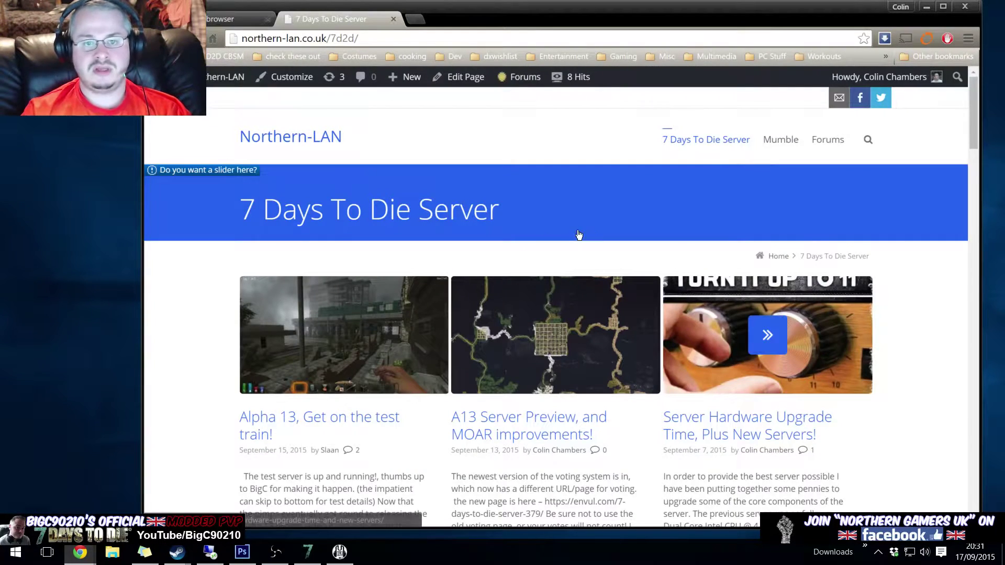
scroll(579, 234, "down", 10)
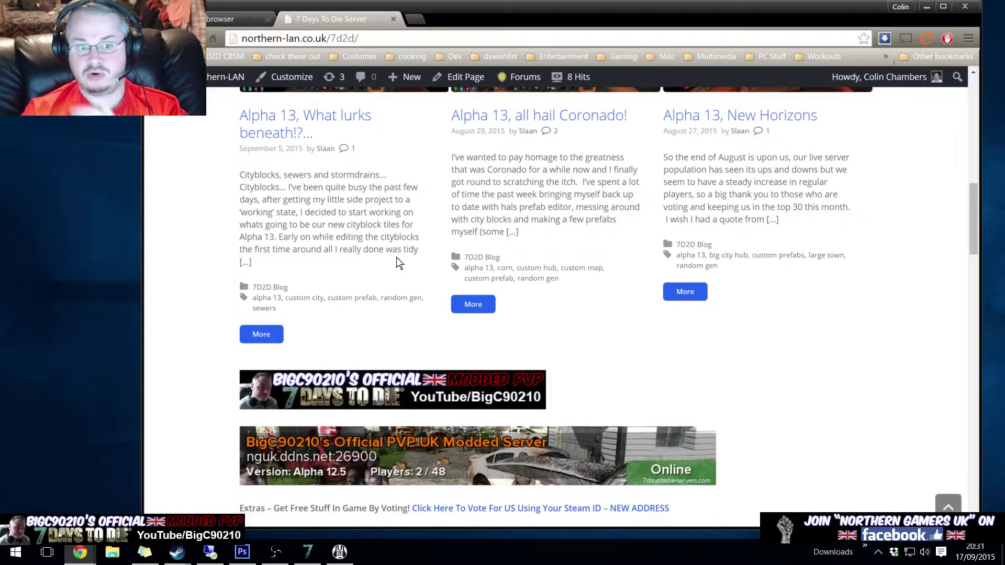
scroll(397, 257, "up", 12)
scroll(475, 175, "down", 16)
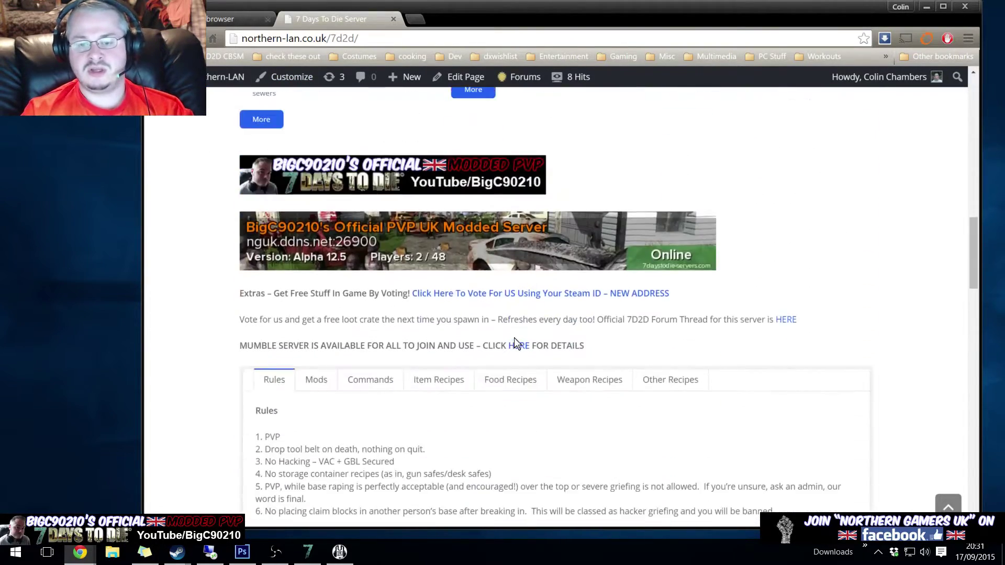
scroll(770, 237, "down", 13)
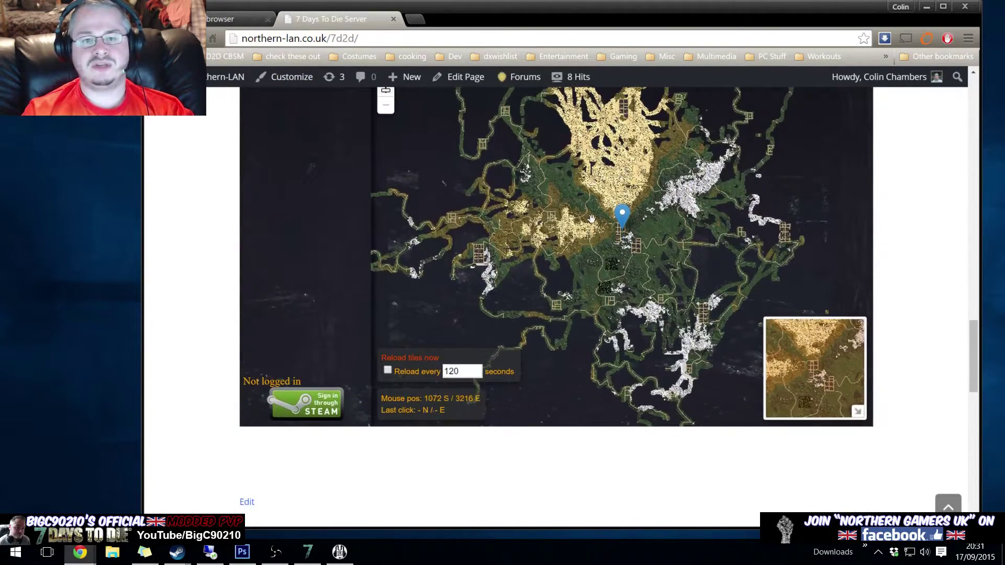
scroll(280, 370, "up", 2)
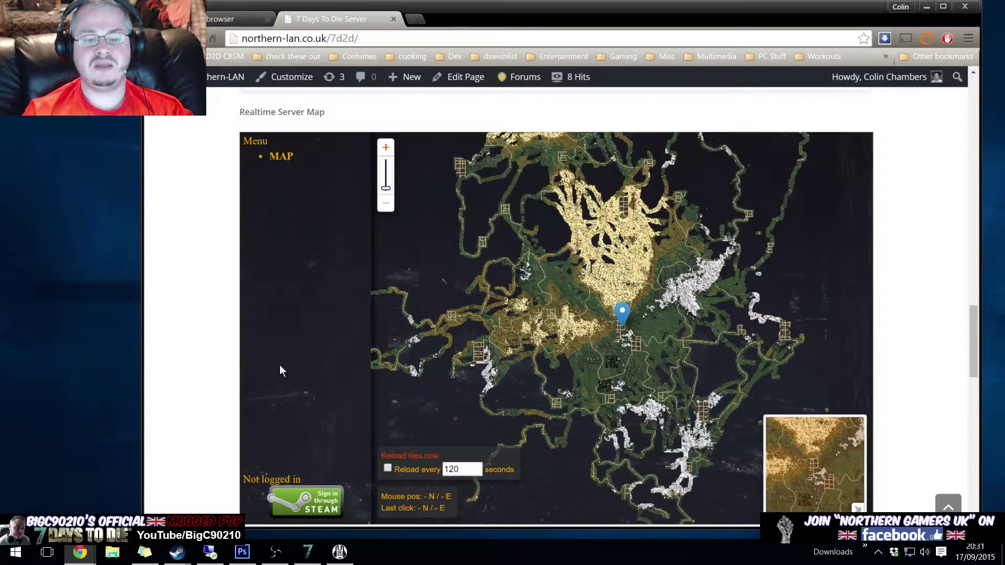
Step: Pan around the embedded map, view the details of its blue marker, and close them again
left_click_drag(510, 271, 435, 281)
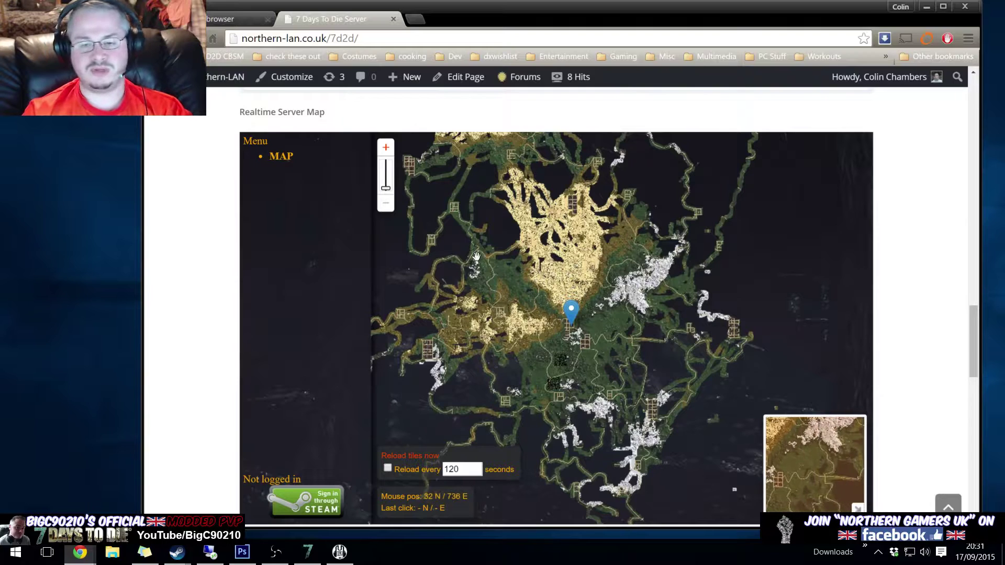
left_click(572, 312)
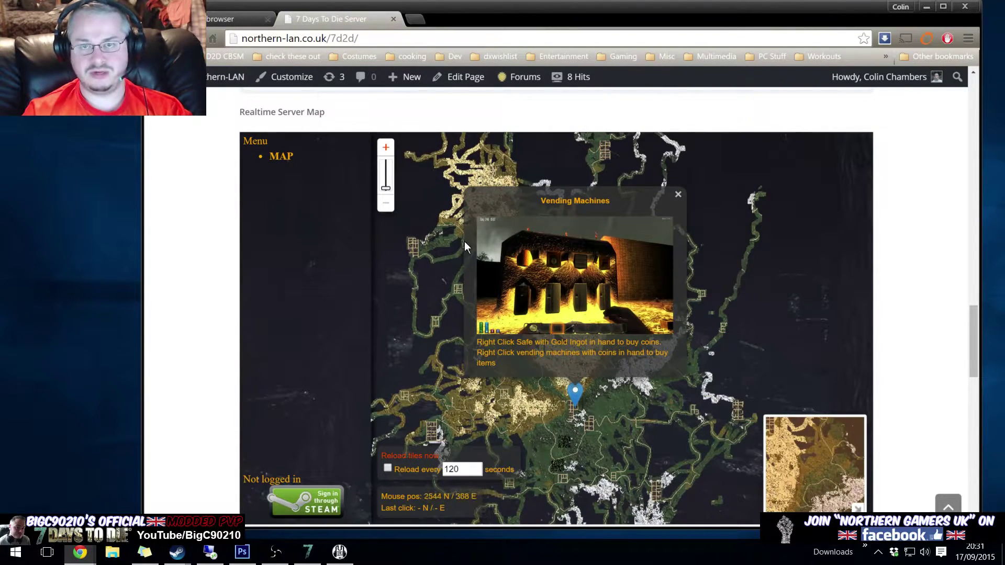
left_click(541, 153)
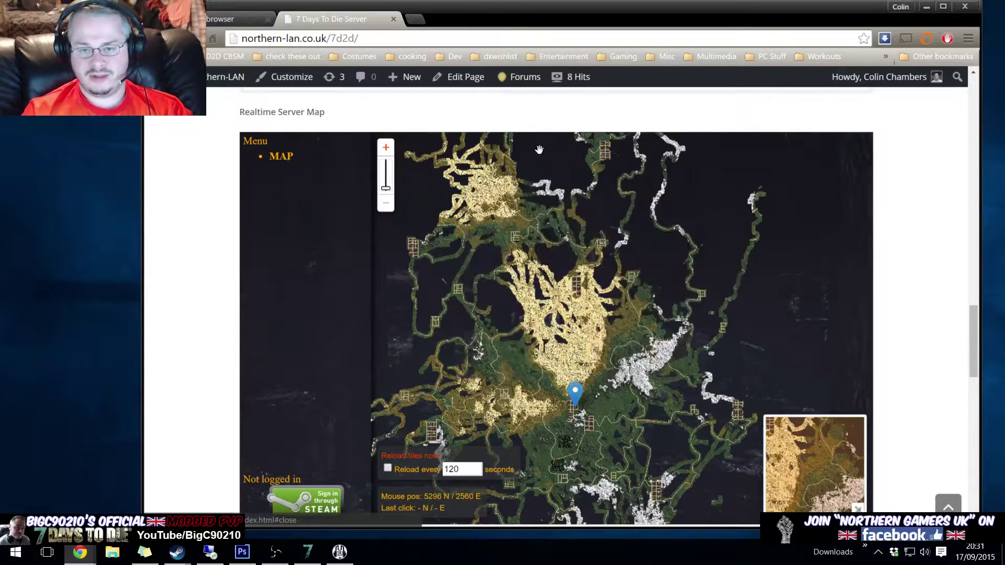
mouse_move(564, 283)
left_mouse_down()
mouse_move(523, 221)
mouse_move(549, 199)
mouse_move(413, 261)
mouse_move(450, 236)
mouse_move(611, 202)
left_mouse_up()
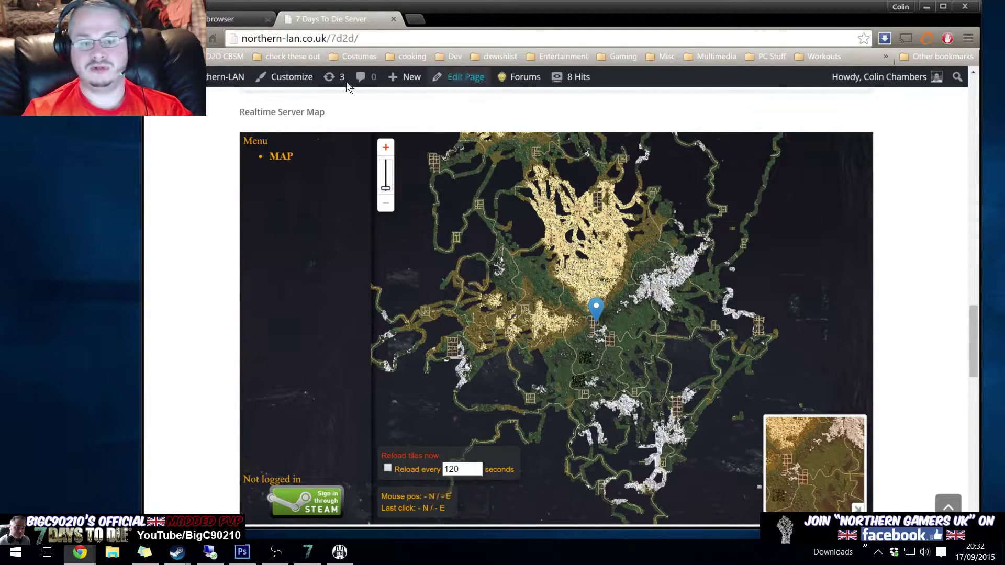
Step: Sign in to the standalone map page through Steam with the account already offered
left_click(239, 19)
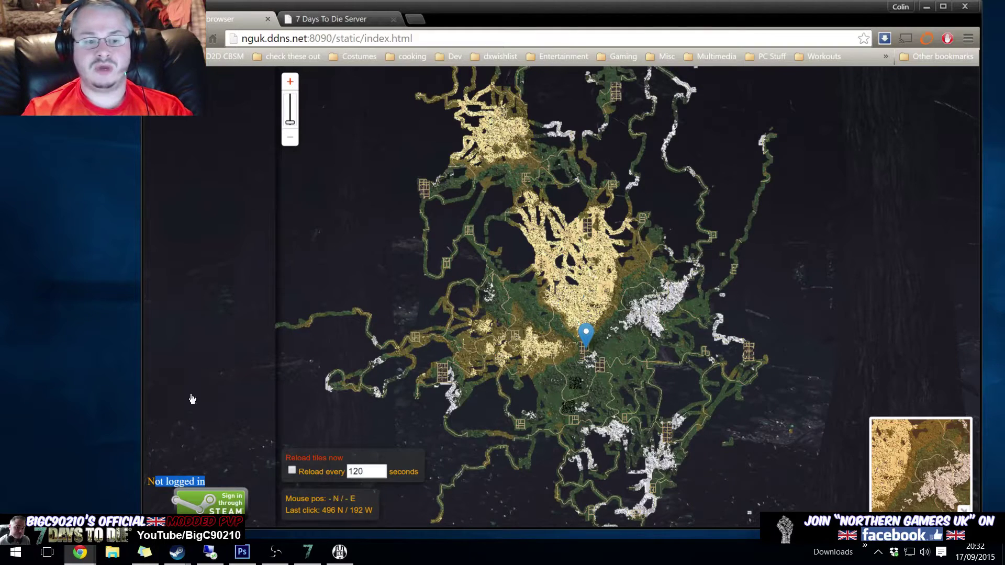
left_click(170, 413)
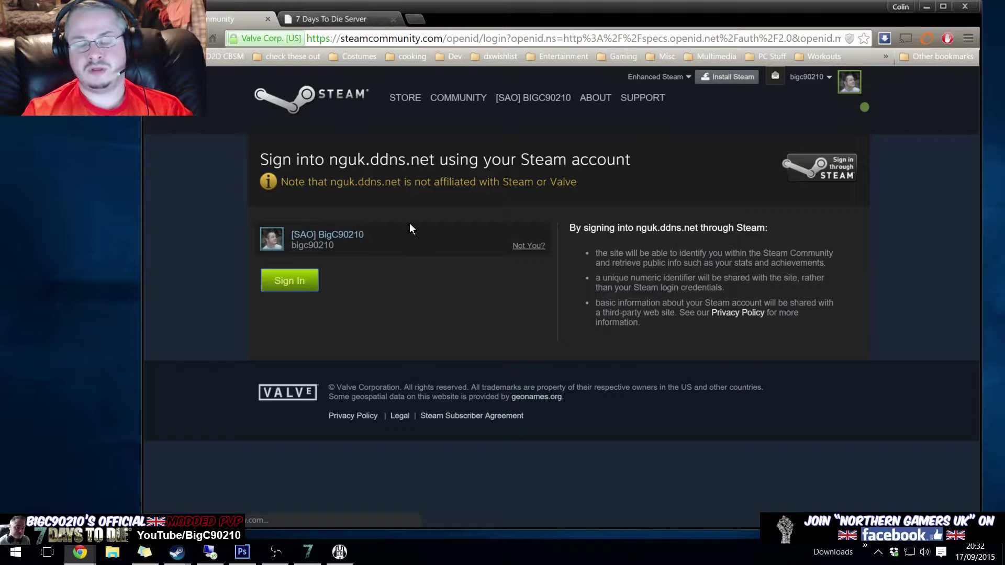
key("Return")
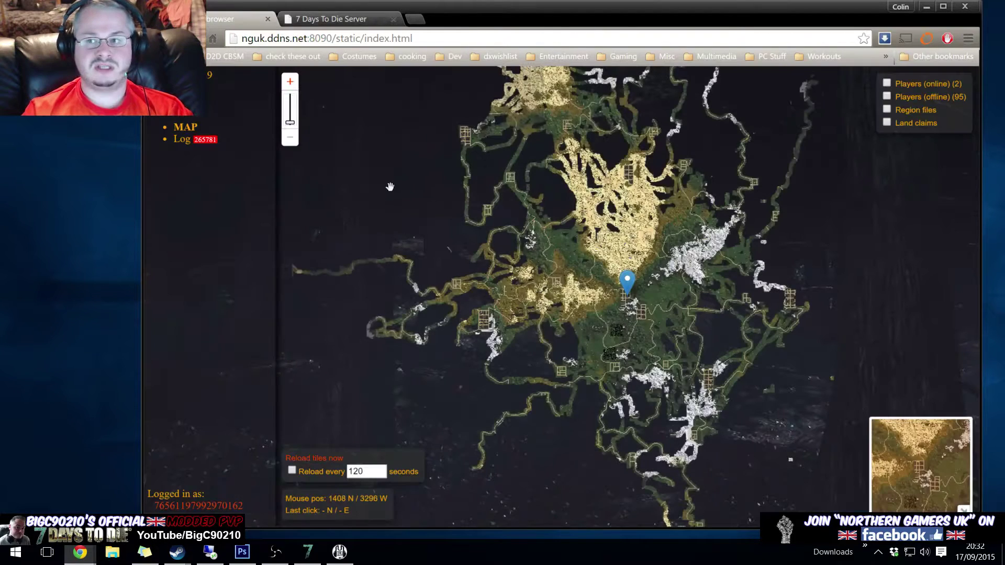
Step: Examine the logged-in view of the standalone map, both close up and fully zoomed out
mouse_move(526, 209)
left_mouse_down()
mouse_move(504, 132)
mouse_move(470, 224)
left_mouse_up()
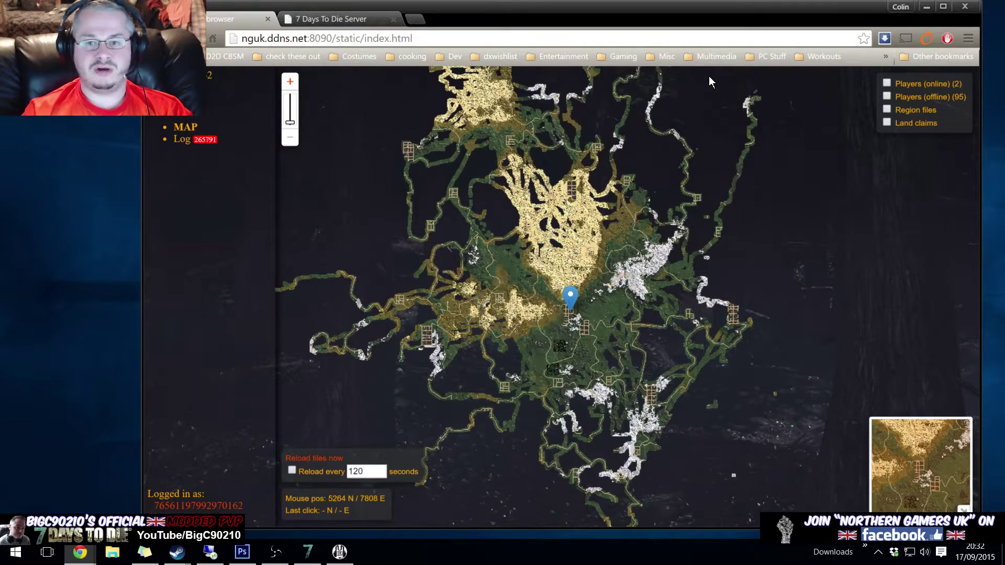
scroll(406, 228, "up", 2)
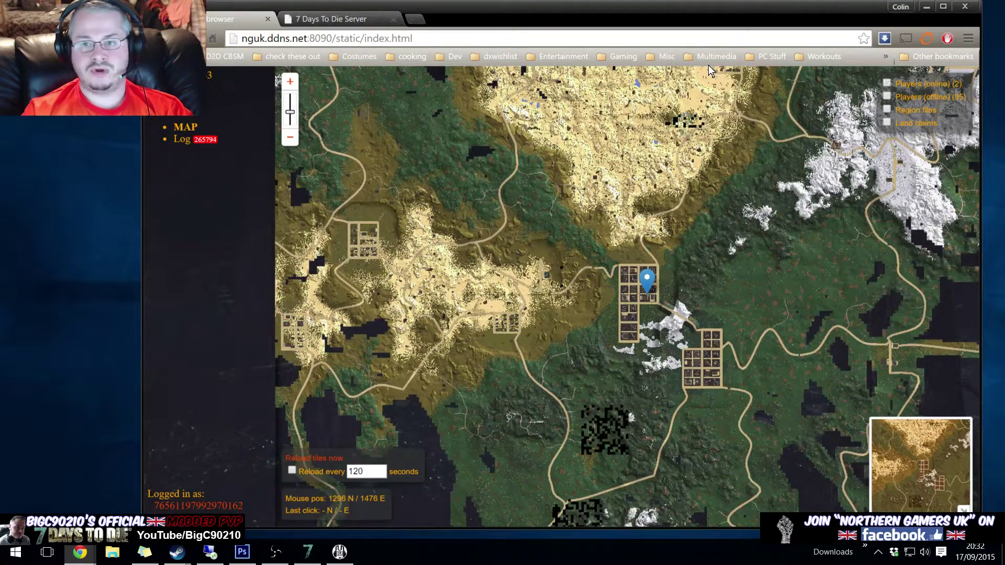
scroll(579, 187, "down", 2)
left_click_drag(404, 250, 279, 309)
Step: Log out of the standalone map page and pan its public view
key("F5")
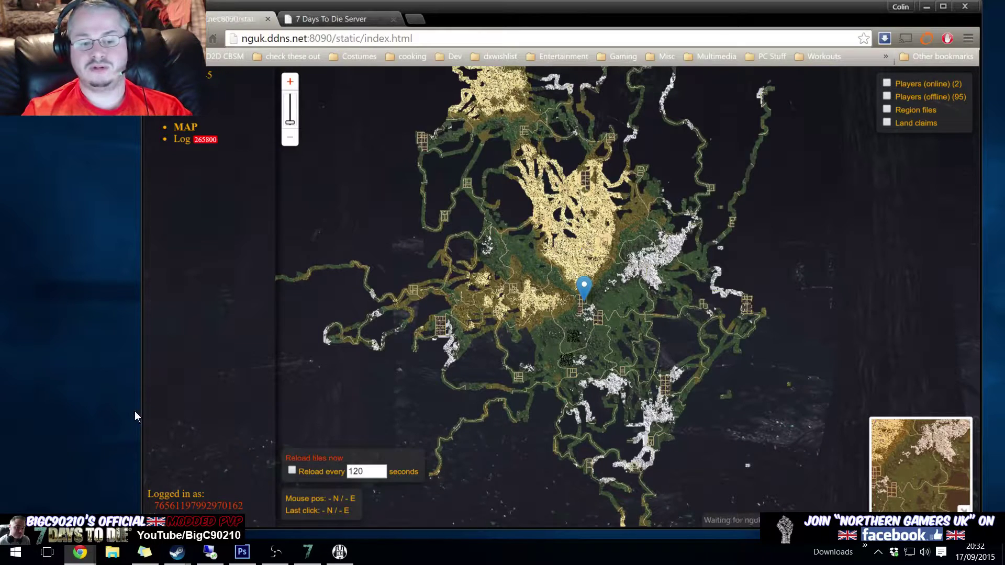
left_click_drag(458, 231, 467, 209)
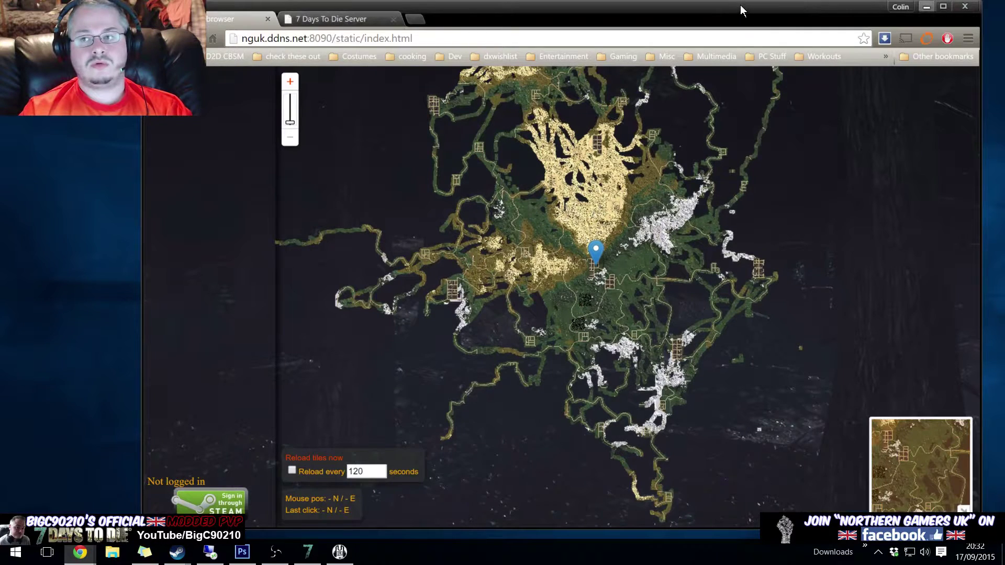
Step: Minimise the browser and bring the Photoshop window with the permission level list onto this screen
left_click(927, 6)
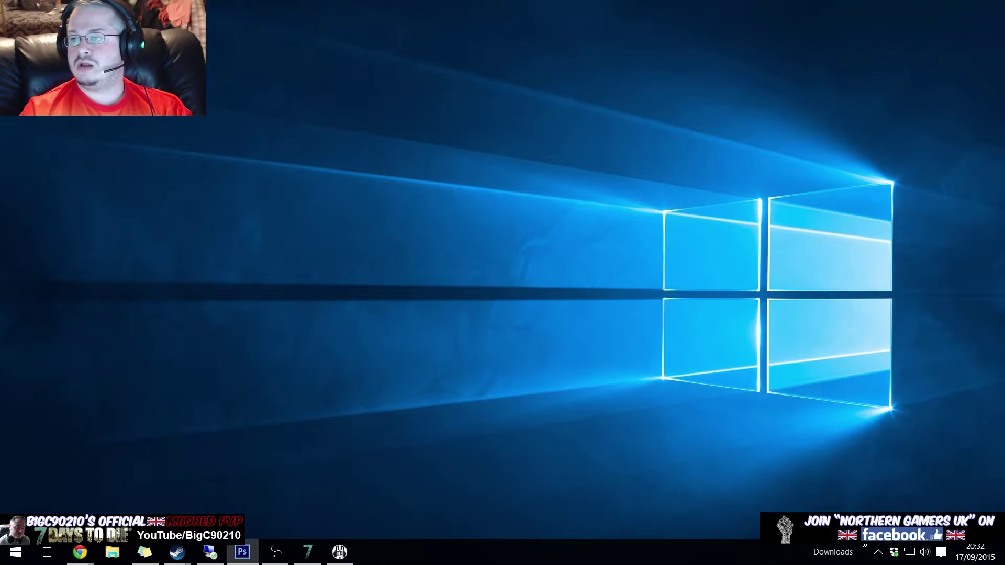
left_click_drag(1004, 156, 601, 45)
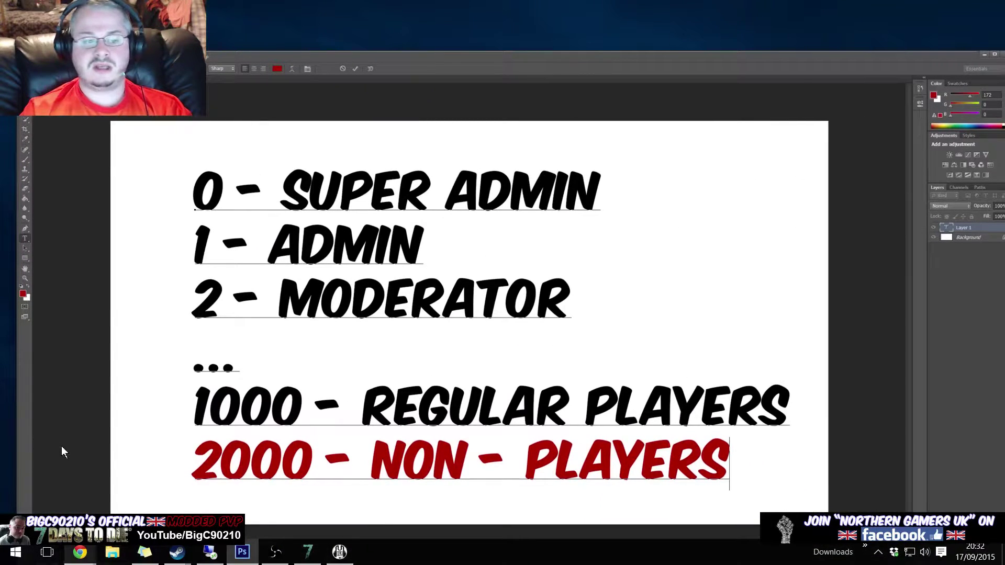
Step: Switch back to the browser's map page and sign in again through Steam
mouse_move(80, 551)
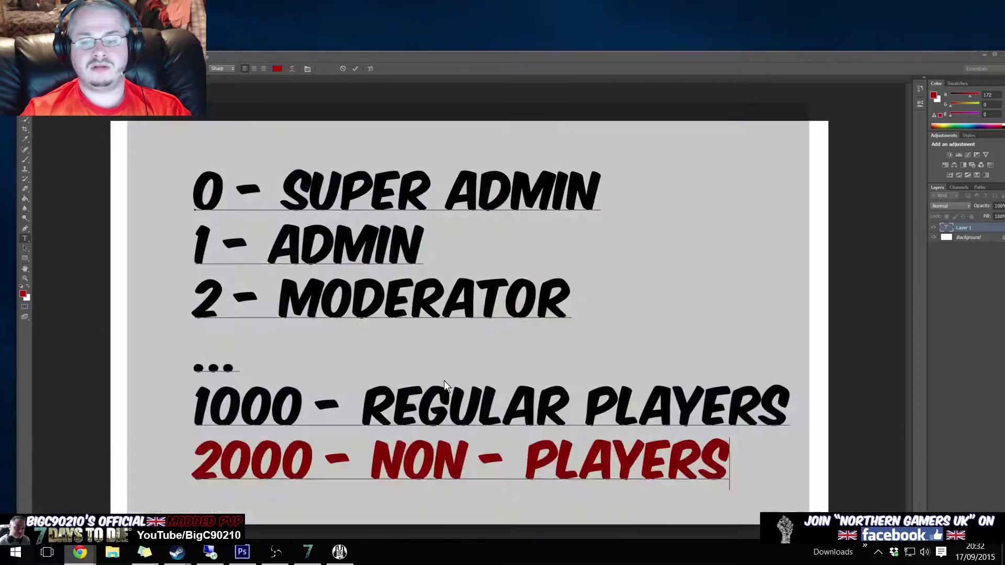
left_click(550, 497)
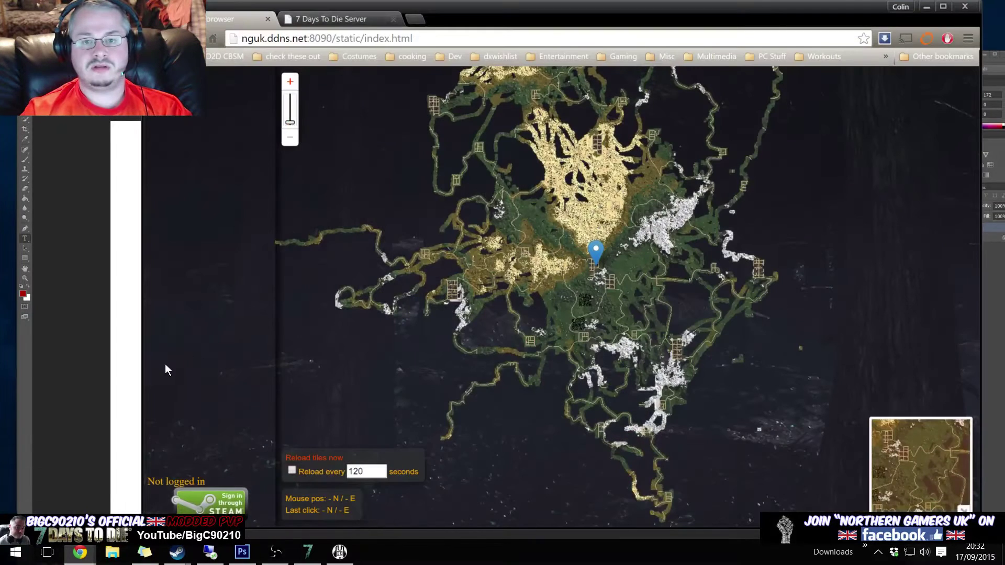
left_click(209, 502)
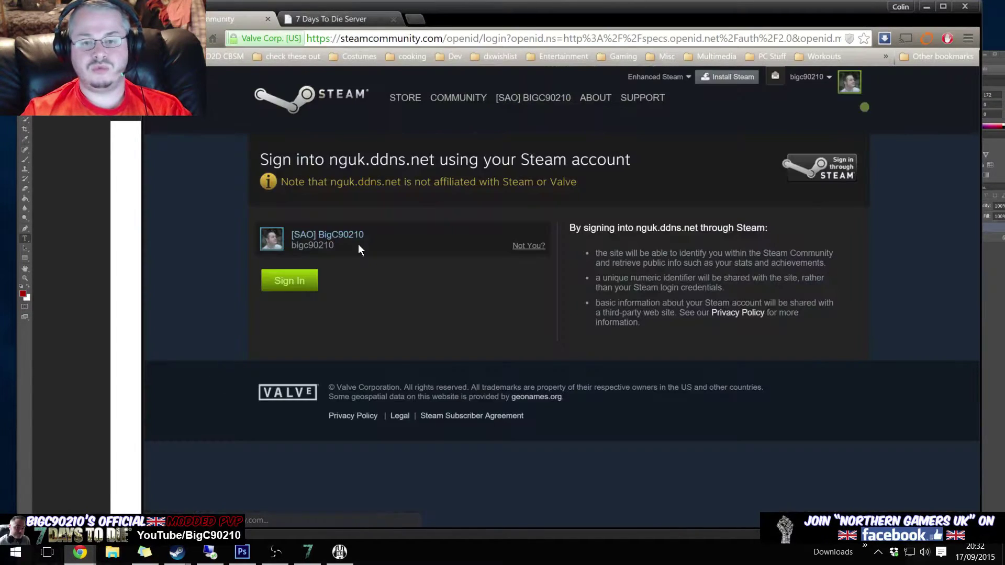
left_click(290, 281)
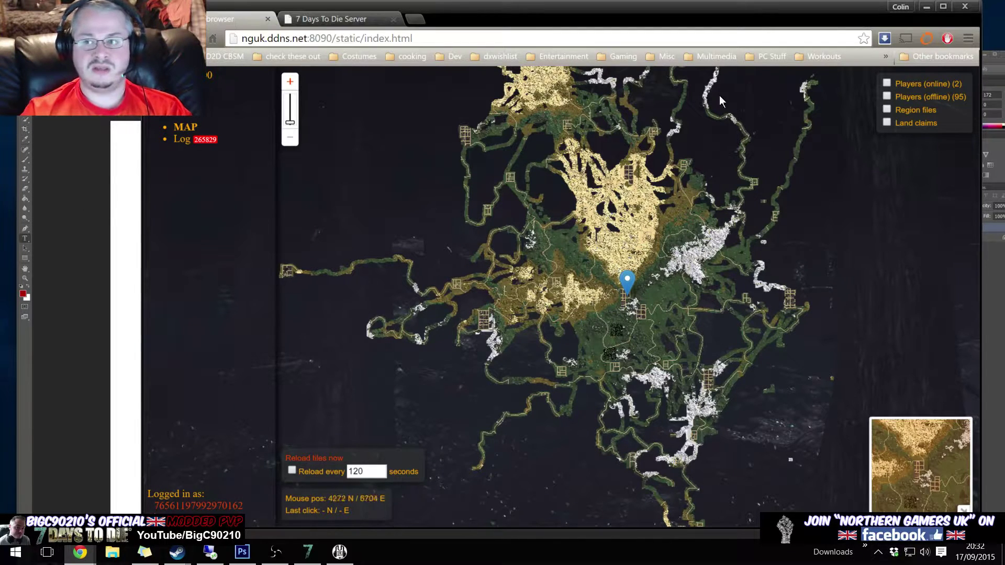
Step: Switch to Photoshop and highlight the "0 - Super Admin" line of the permission level list
left_click(80, 210)
left_click_drag(161, 158, 547, 150)
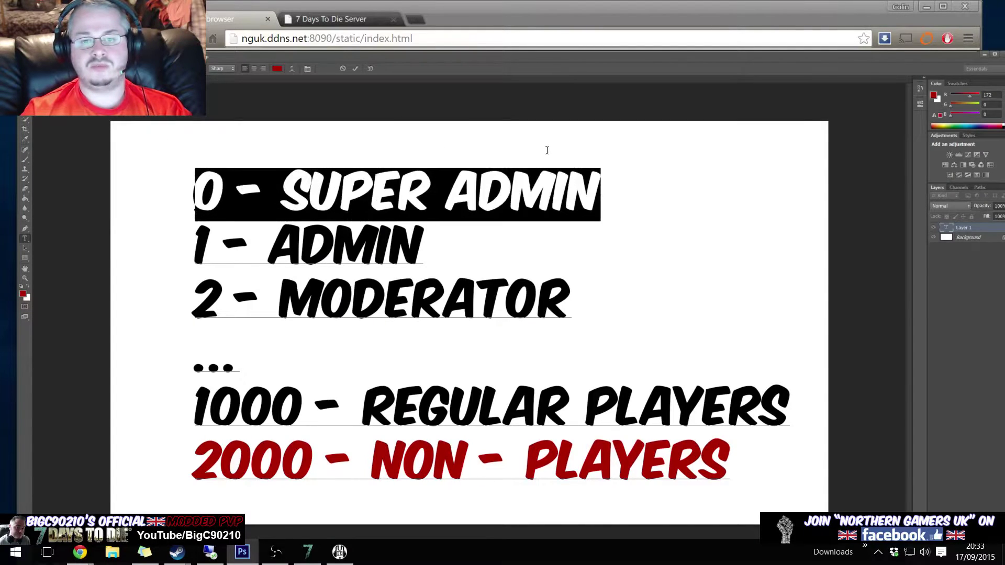
left_click(474, 163)
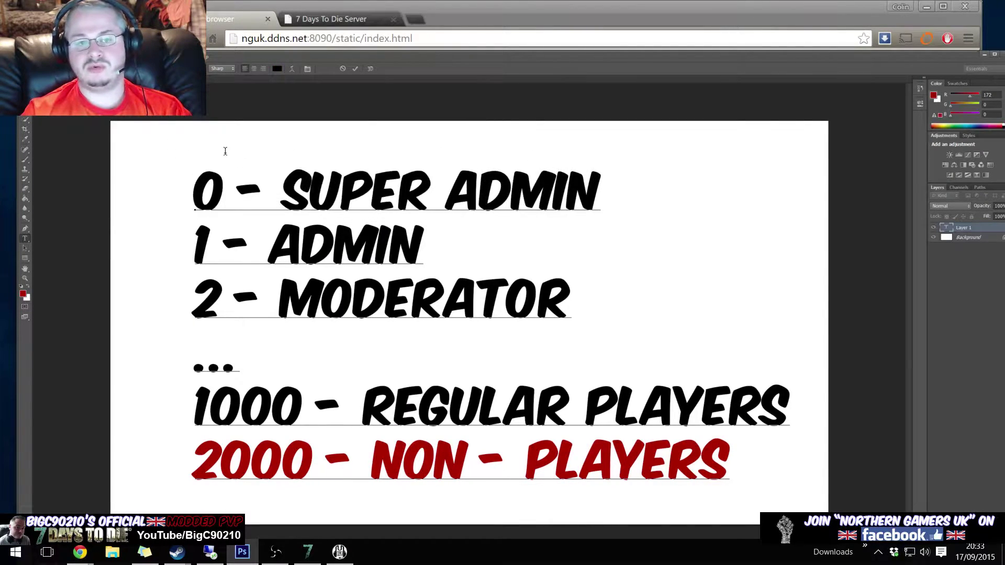
left_click_drag(225, 151, 527, 161)
left_click(386, 176)
Step: Move the permission level text block slightly up and to the left, and highlight its "1 - Admin" line
left_click_drag(140, 192, 109, 171)
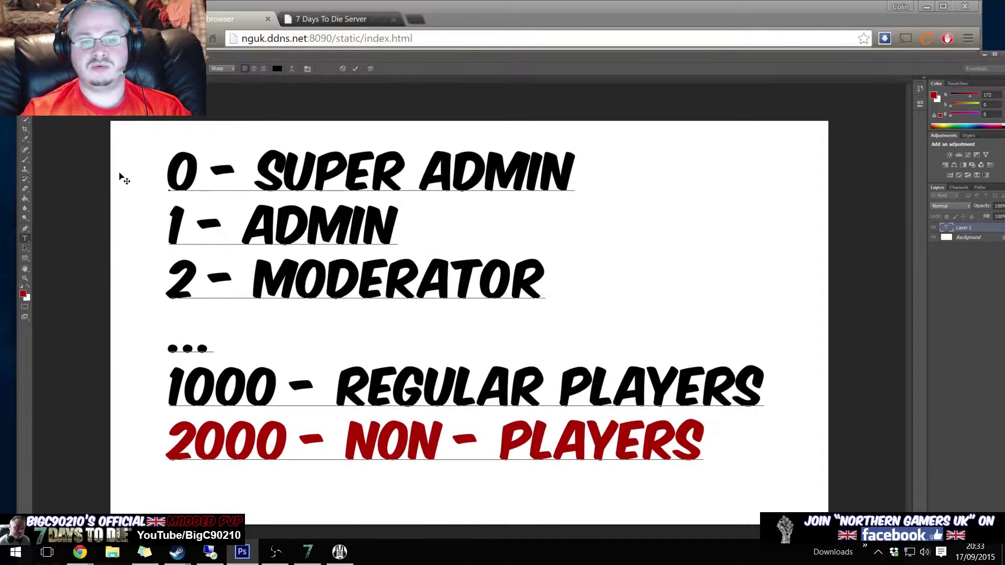
left_click_drag(142, 223, 471, 215)
left_click(500, 212)
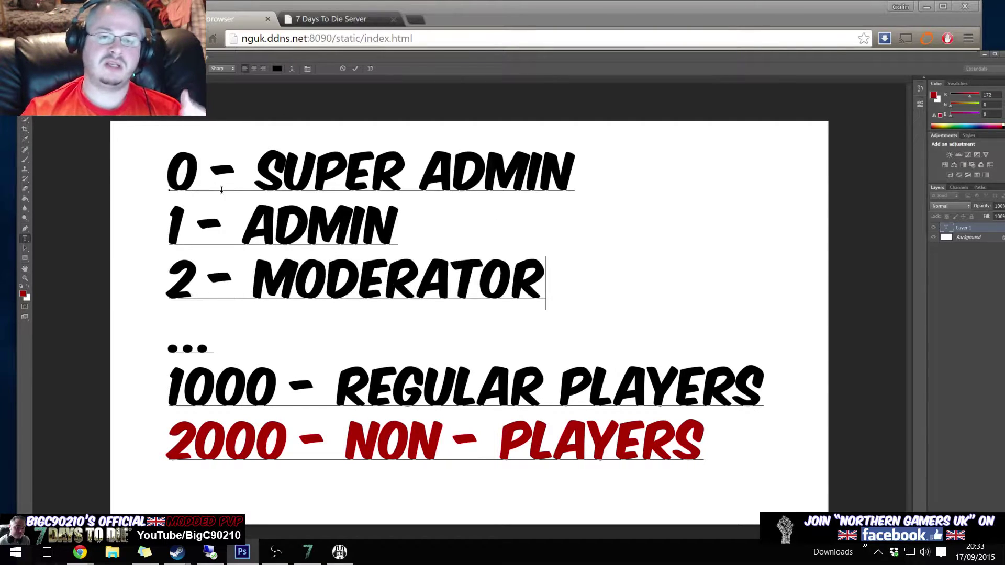
triple_click(137, 191)
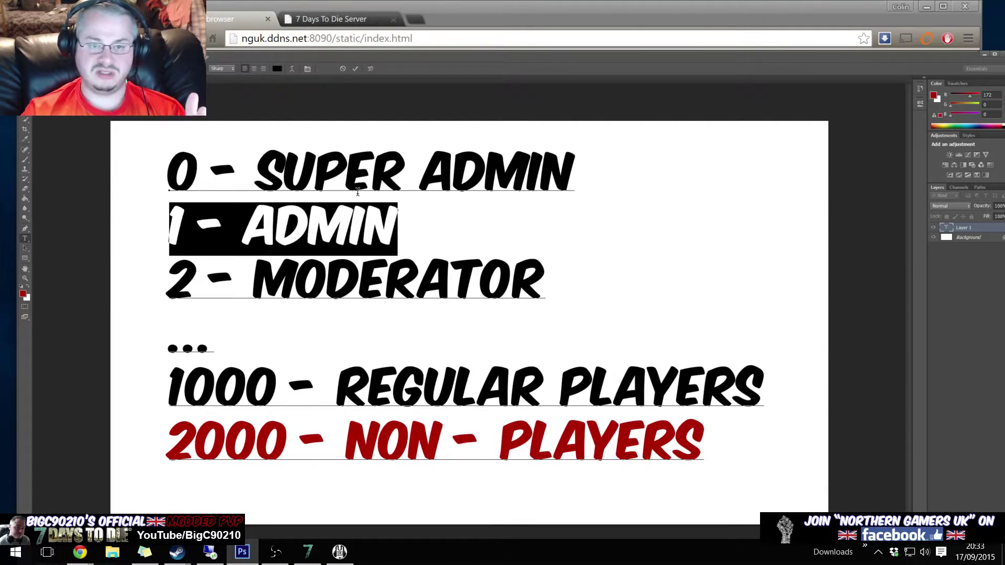
Step: Clear the highlight on the "1 - Admin" line, highlight the "1000 - Regular Players" line from its number onwards, and clear the selection
key("Right")
key("shift+Right")
key("shift+Right")
key("shift+Right")
key("shift+Right")
key("shift+Right")
key("shift+Right")
key("shift+Right")
key("shift+Right")
key("shift+Right")
key("shift+Right")
key("shift+Right")
key("shift+Right")
key("shift+Right")
key("Right")
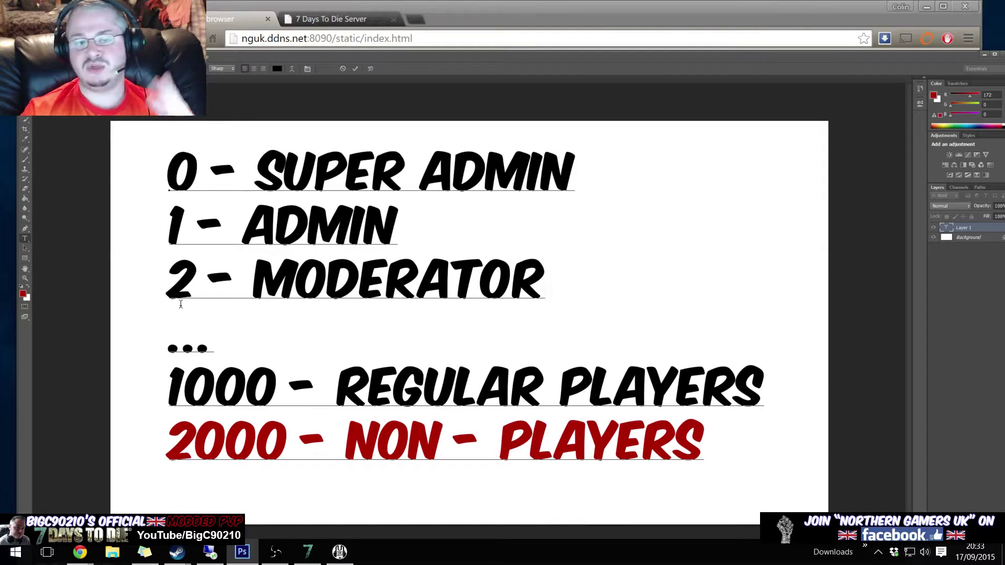
left_click_drag(138, 310, 236, 317)
key("shift+Left")
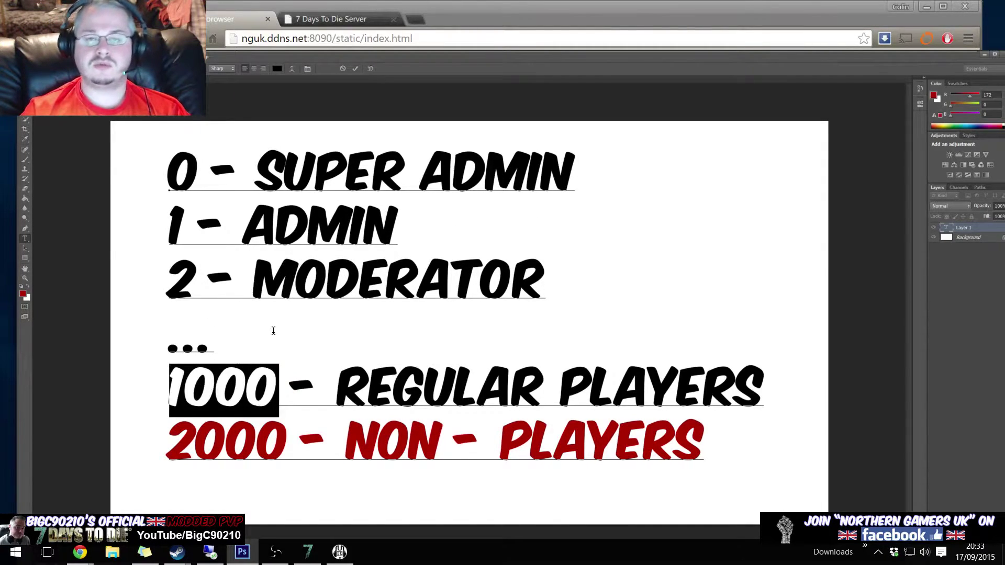
key("shift+Right")
key("shift+Right")
key("shift+Right")
key("shift+Right")
key("shift+Right")
key("shift+Right")
key("shift+Right")
key("shift+Right")
key("shift+Right")
key("shift+Right")
key("shift+Right")
key("shift+Right")
key("shift+Right")
key("shift+Right")
key("shift+Right")
key("shift+Right")
key("shift+Right")
key("shift+Right")
left_click(340, 306)
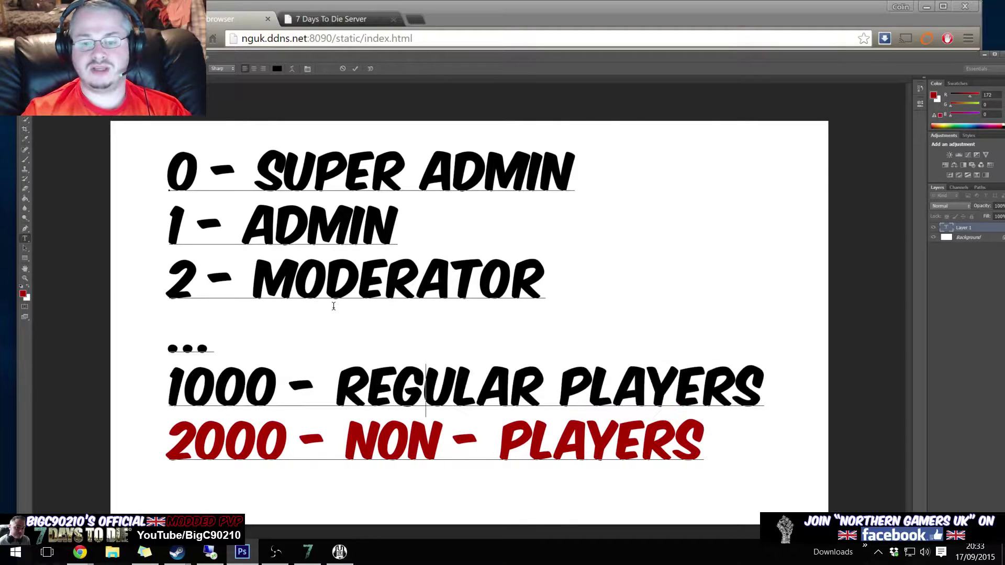
Step: Switch to the browser's map page, pan the map, and sign out of the Steam login
left_click(382, 11)
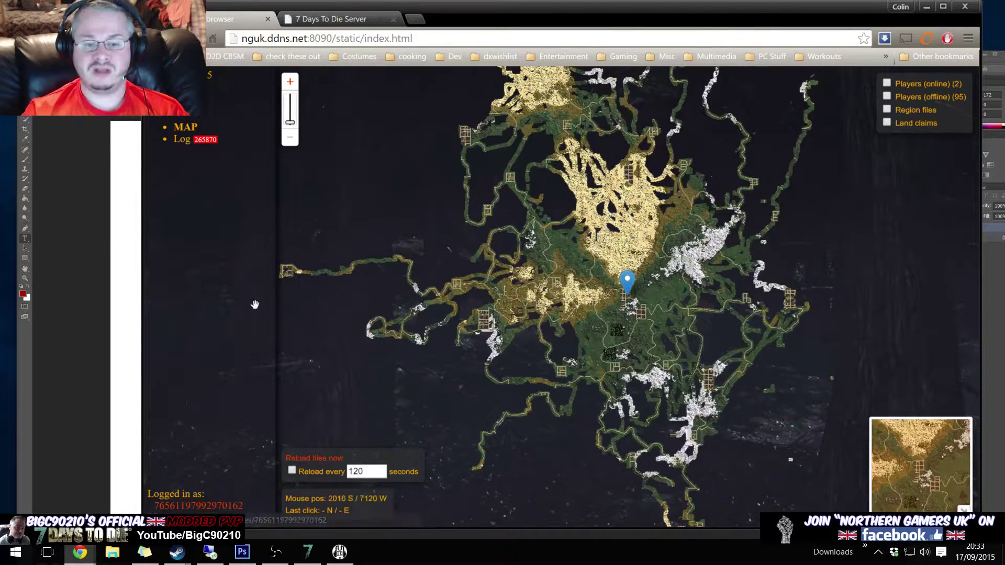
mouse_move(566, 268)
left_mouse_down()
mouse_move(530, 249)
mouse_move(511, 277)
left_mouse_up()
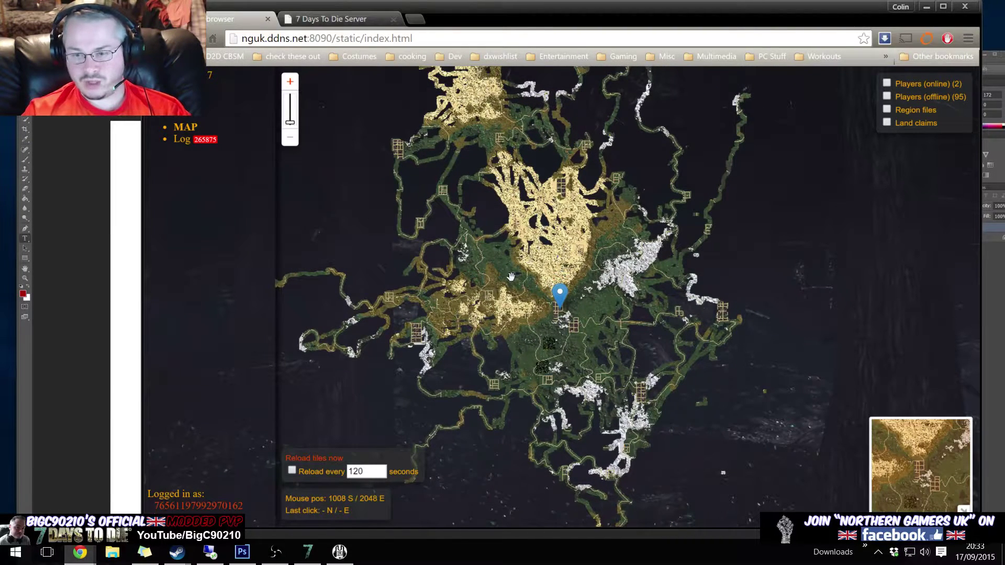
left_click(137, 413)
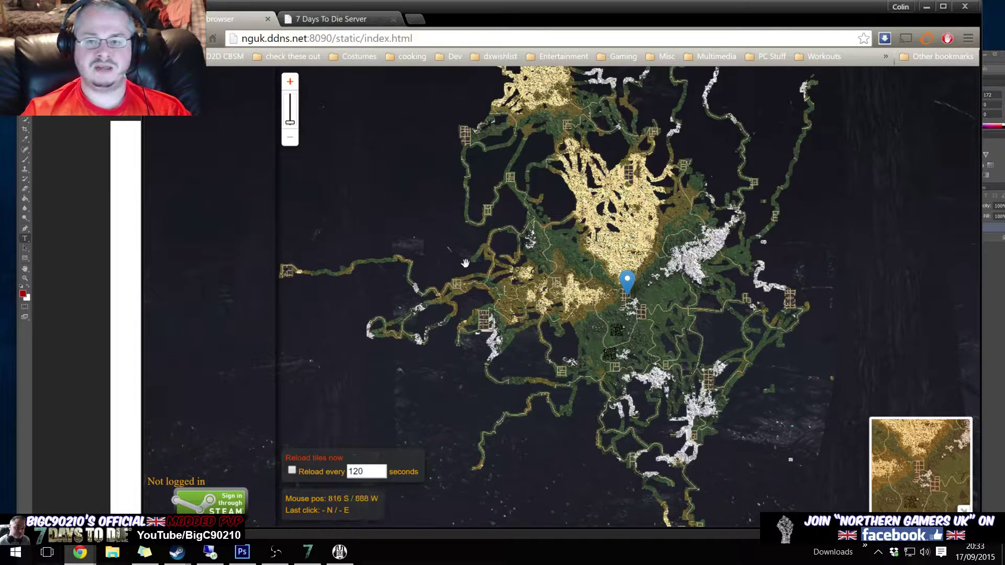
Step: Switch to Photoshop and highlight the whole "1000 - Regular Players" line of the permission level list
left_click(100, 285)
left_click_drag(139, 303, 657, 290)
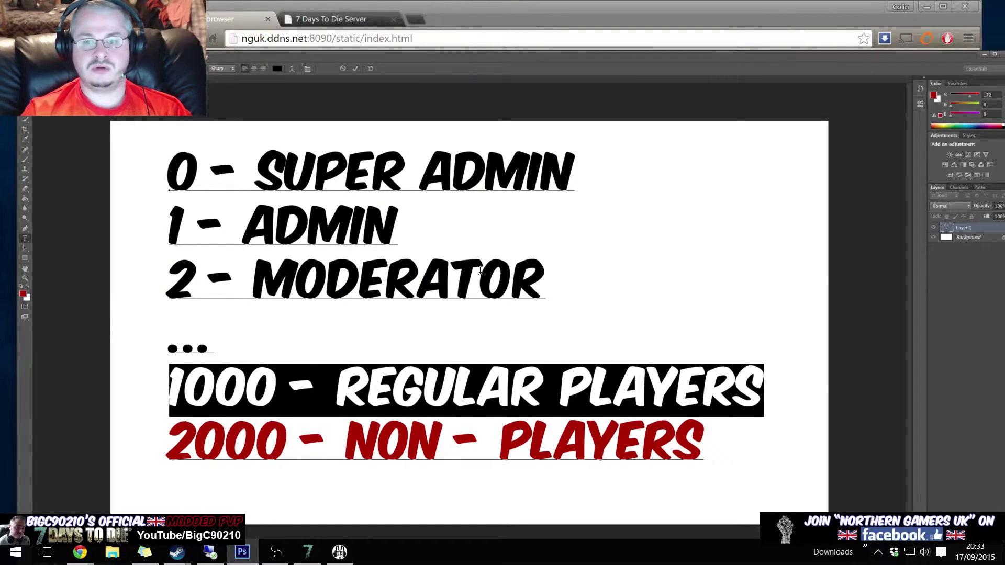
Step: Add the line "OR SIGNED IN WITH STEAM" beneath the "1000 - Regular Players" line
left_click(609, 319)
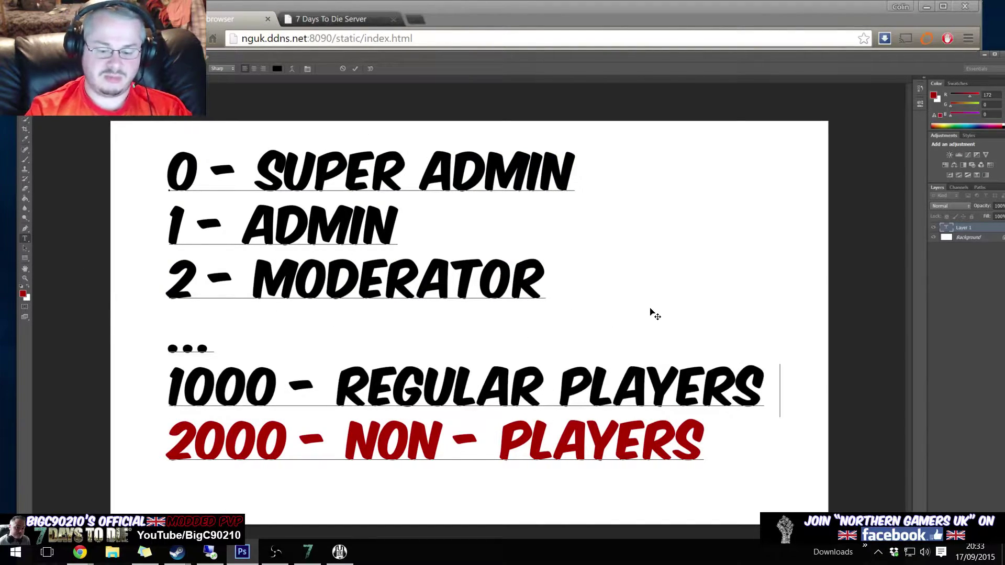
key("Return")
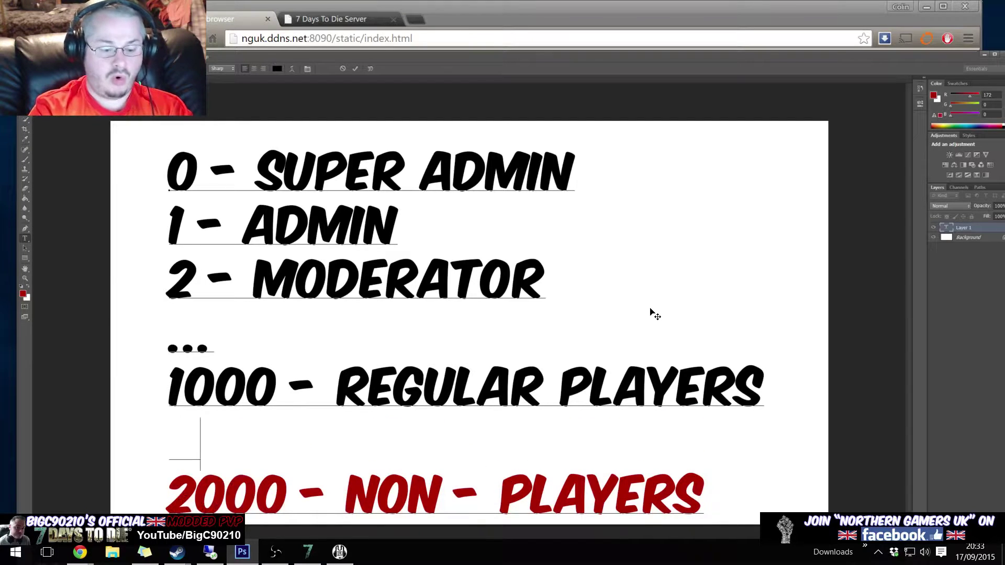
key("BackSpace")
key("BackSpace")
key("BackSpace")
type("IE")
key("BackSpace")
key("BackSpace")
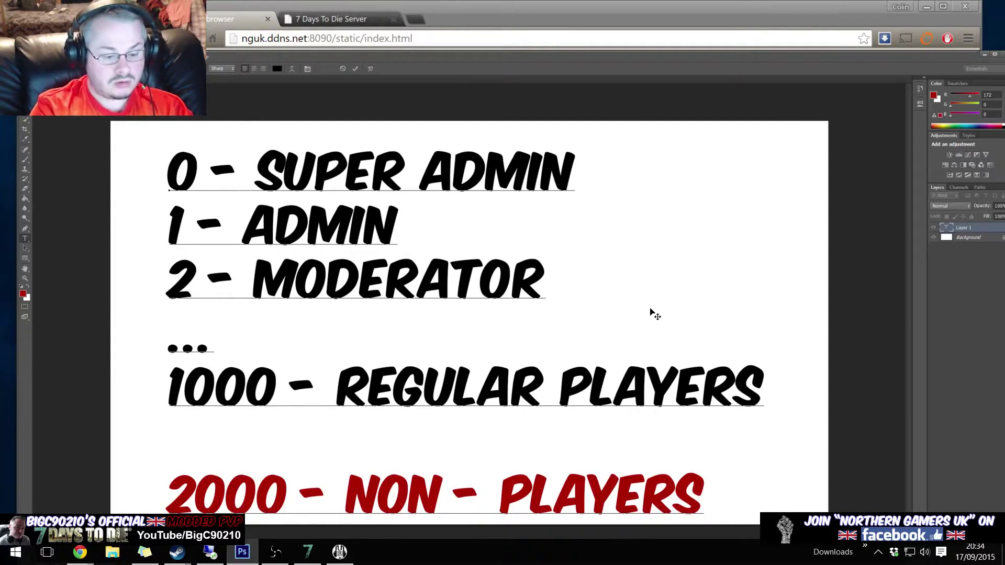
type("OR SIGNED IN")
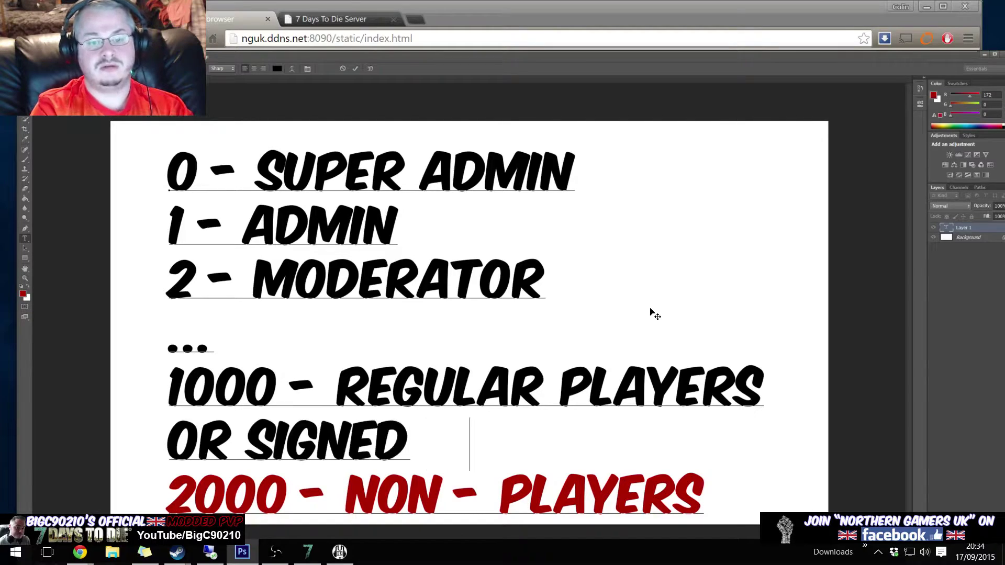
key("BackSpace")
key("BackSpace")
type("IN WITH STEAM")
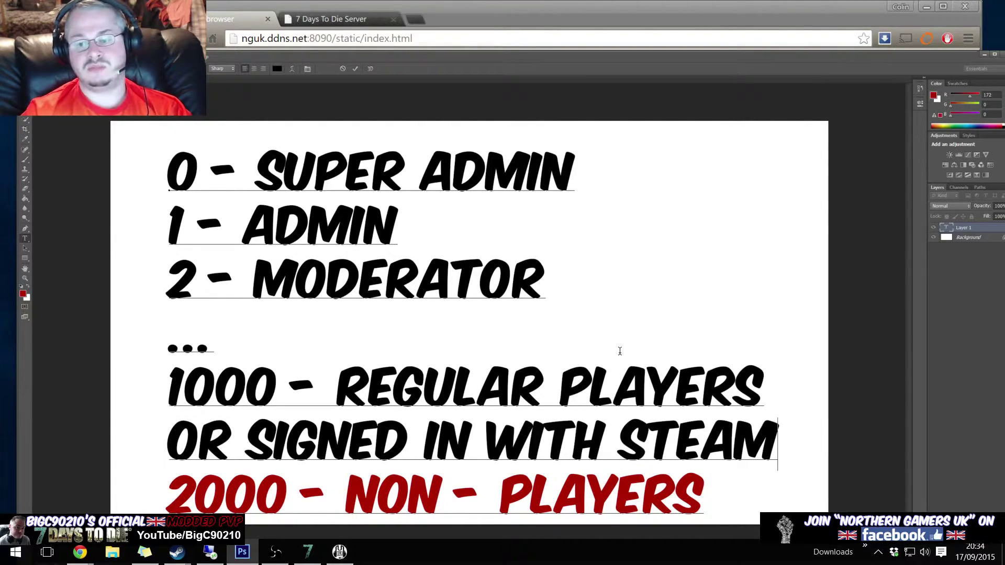
Step: Highlight the added "OR SIGNED IN WITH STEAM" line and clear the selection
key("shift+Left")
key("shift+Left")
key("shift+Left")
key("shift+Left")
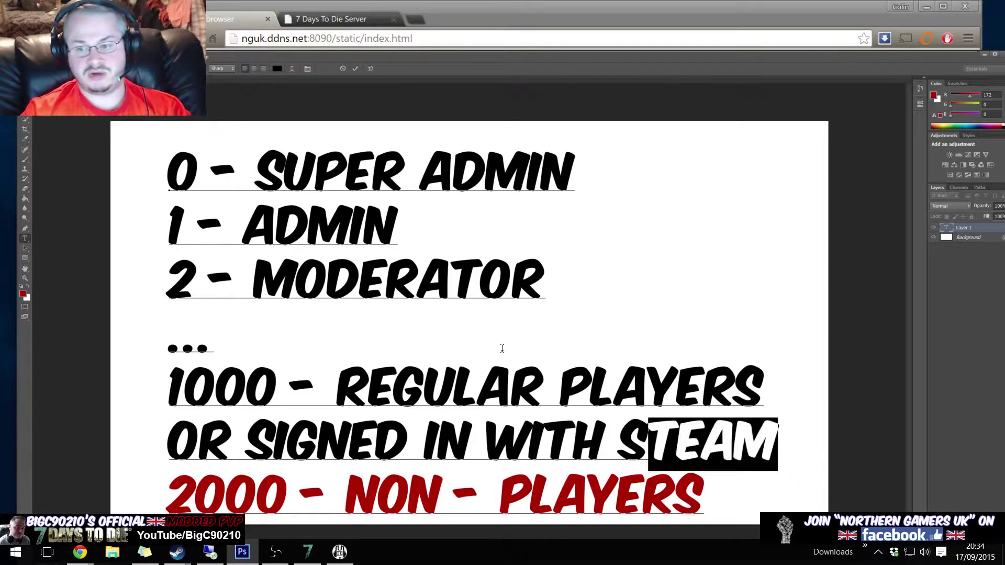
left_click_drag(502, 348, 135, 358)
left_click(301, 353)
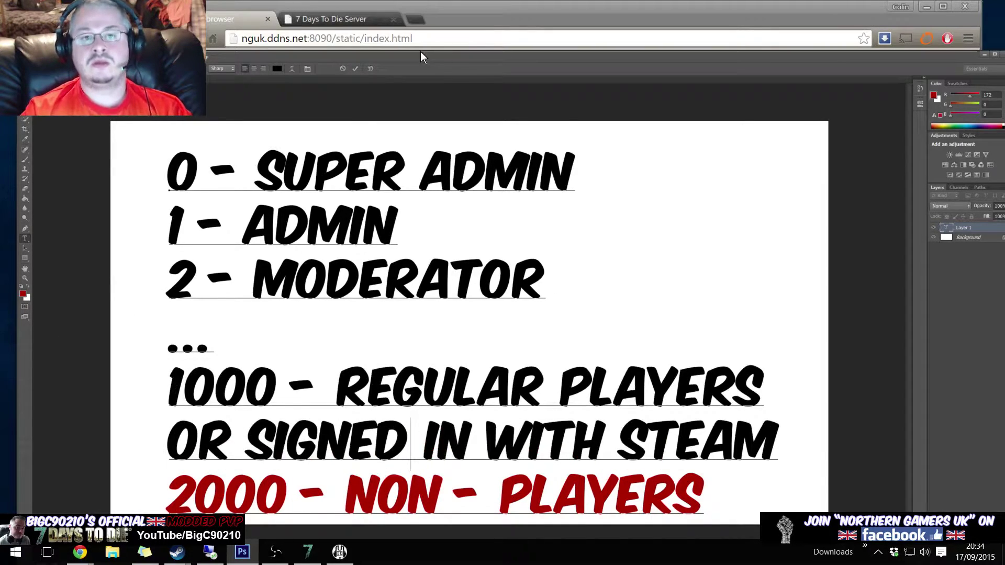
Step: Show the signed-out map in the browser, and return to Photoshop to highlight the level number "2000"
left_click(410, 7)
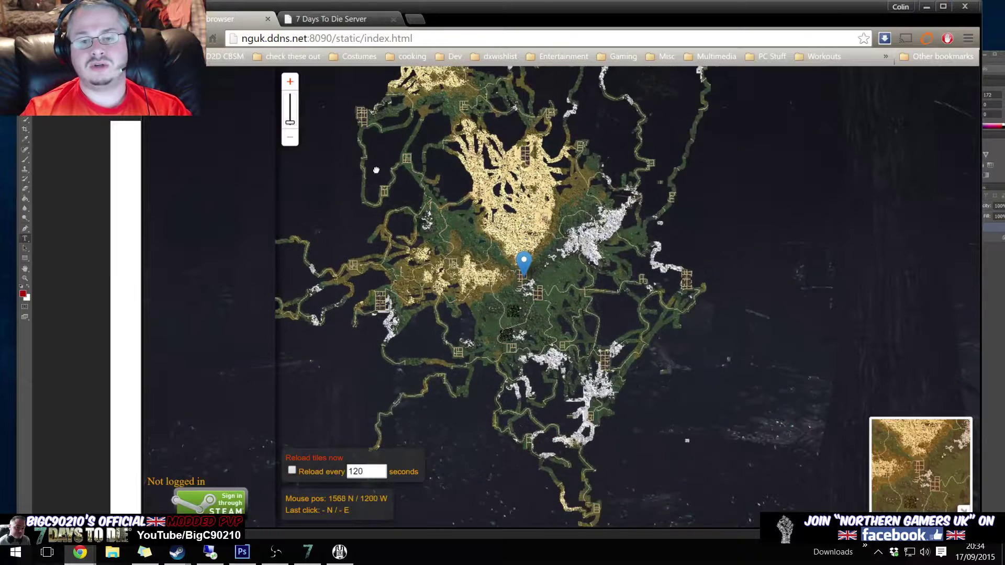
left_click(49, 164)
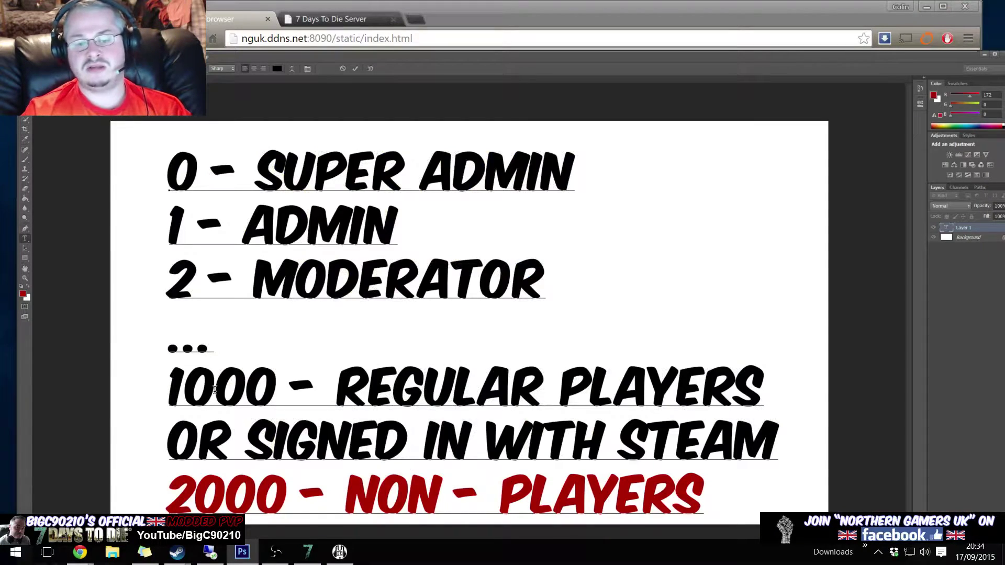
key("shift+Left")
key("shift+Left")
key("shift+Left")
key("shift+Left")
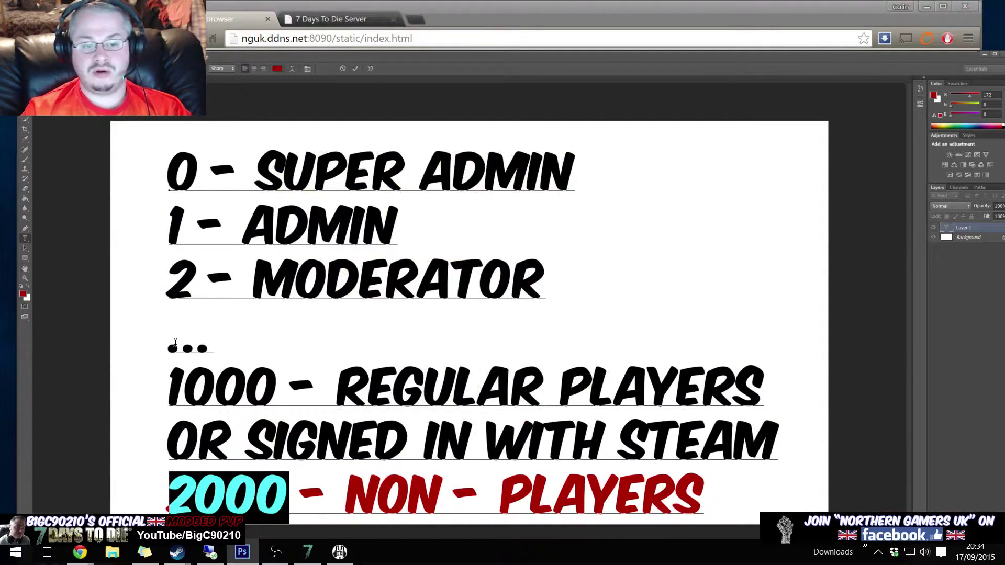
left_click(157, 382)
key("shift+Right")
key("shift+Right")
key("shift+Right")
key("shift+Right")
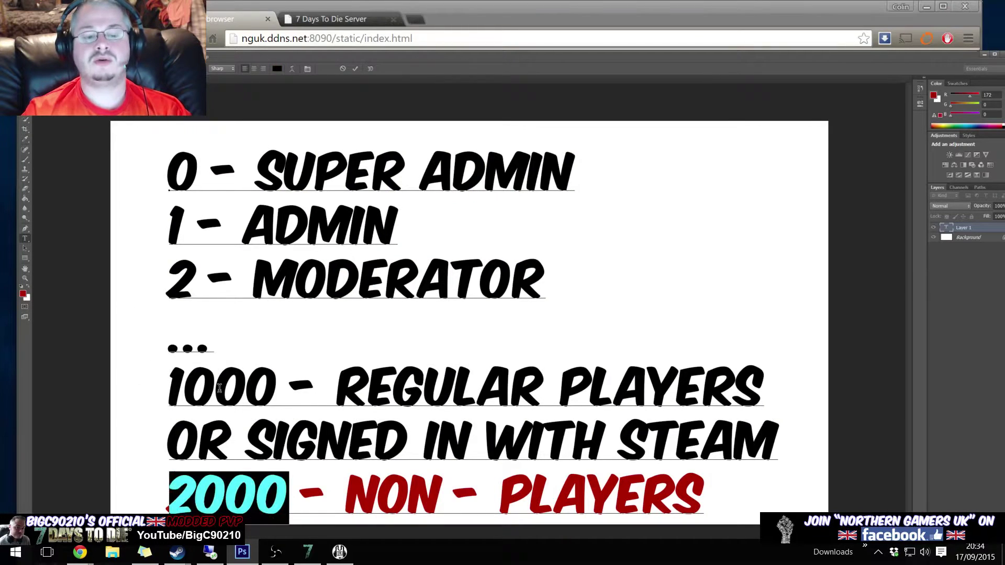
Step: Highlight the words "NON - PLAYERS" in the red 2000 line and clear the selection
key("Right")
key("Right")
key("Right")
key("Right")
key("shift+Right")
key("shift+Right")
key("shift+Right")
key("shift+Right")
key("shift+Right")
key("shift+Right")
key("shift+Right")
key("shift+Right")
key("shift+Right")
key("shift+Right")
key("shift+Right")
key("shift+Right")
key("shift+Right")
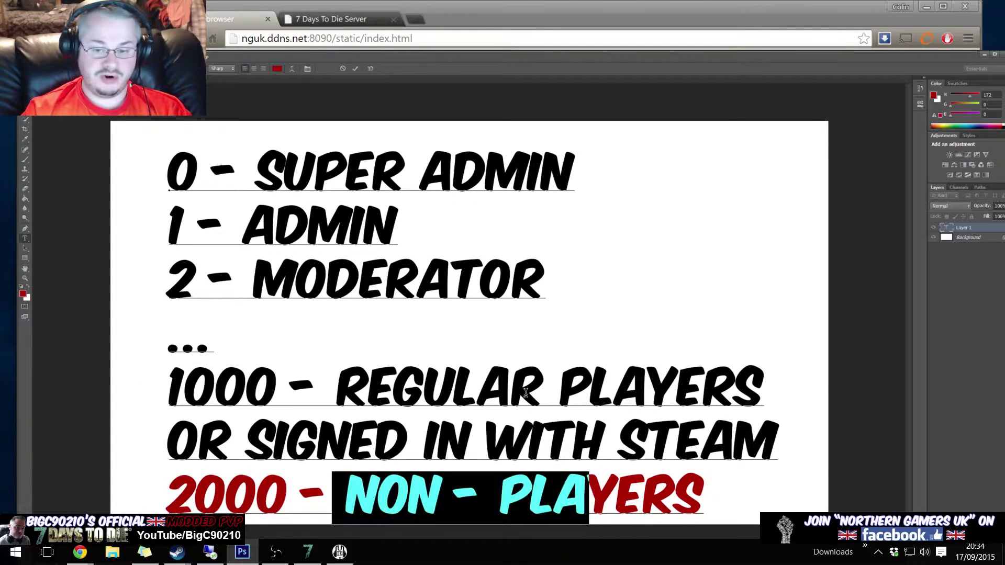
key("Right")
Step: Switch to the browser's 7 Days To Die Server page and examine the embedded Realtime Server Map while signed out
left_click(413, 6)
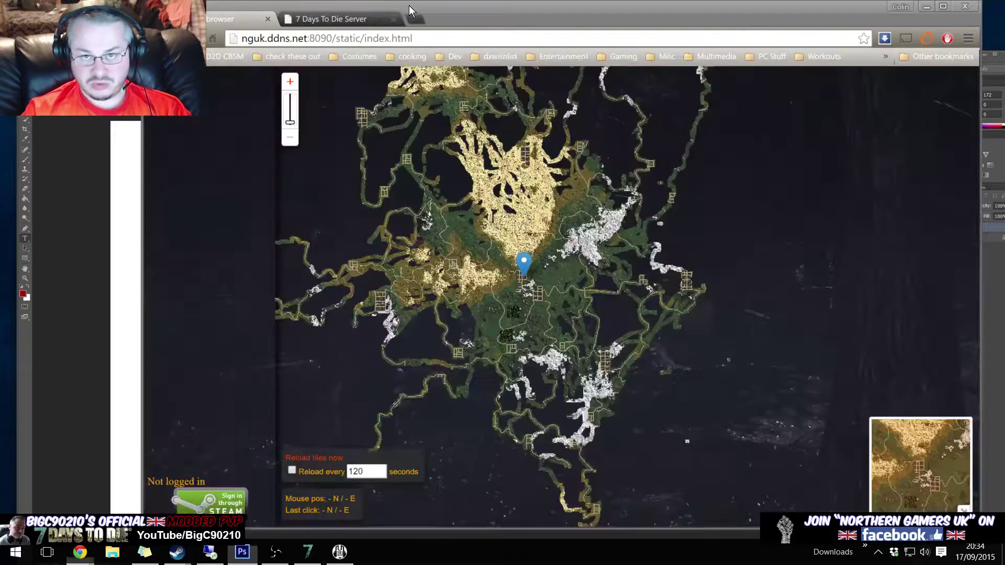
left_click(319, 20)
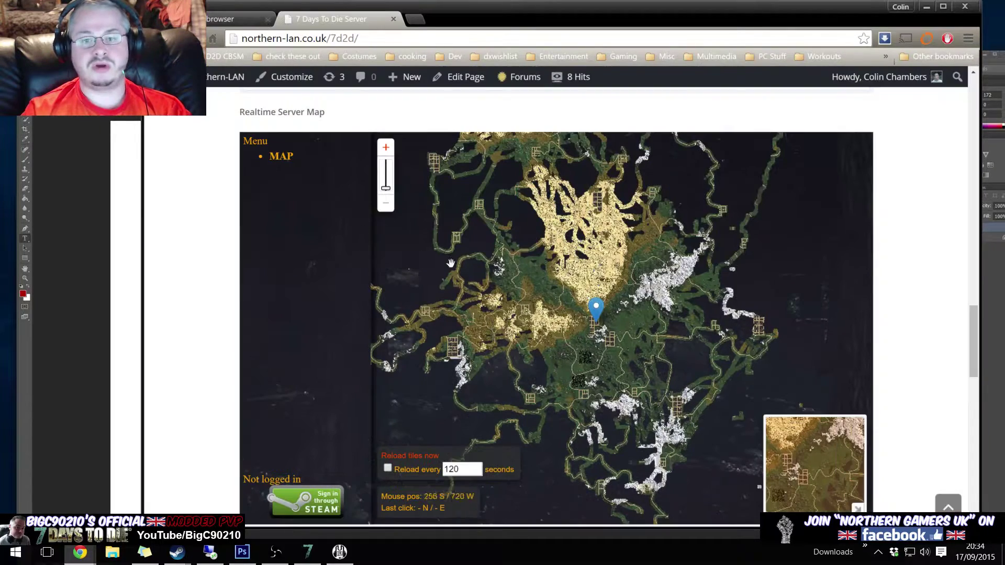
scroll(597, 374, "up", 1)
scroll(461, 277, "down", 1)
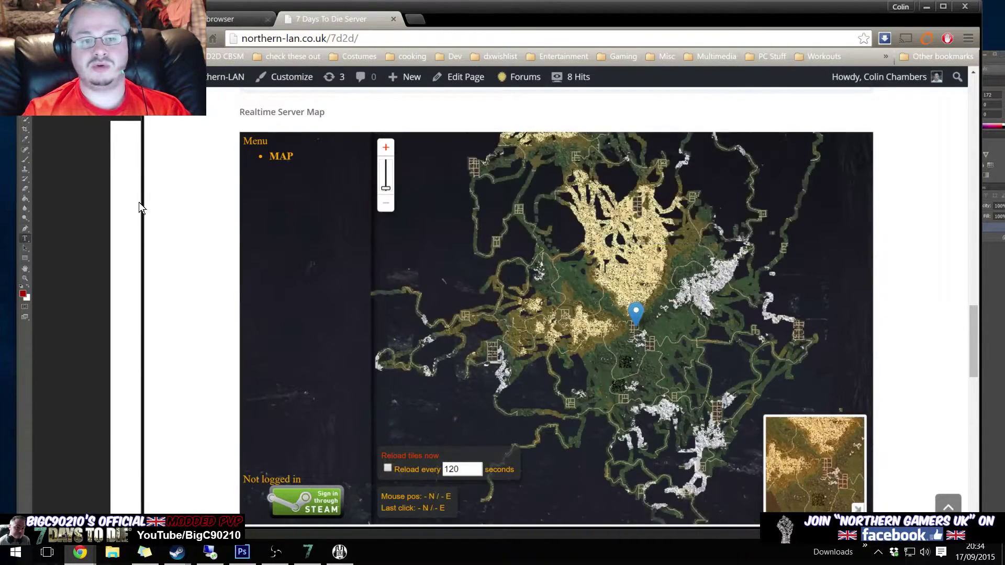
scroll(139, 206, "up", 15)
scroll(558, 311, "down", 15)
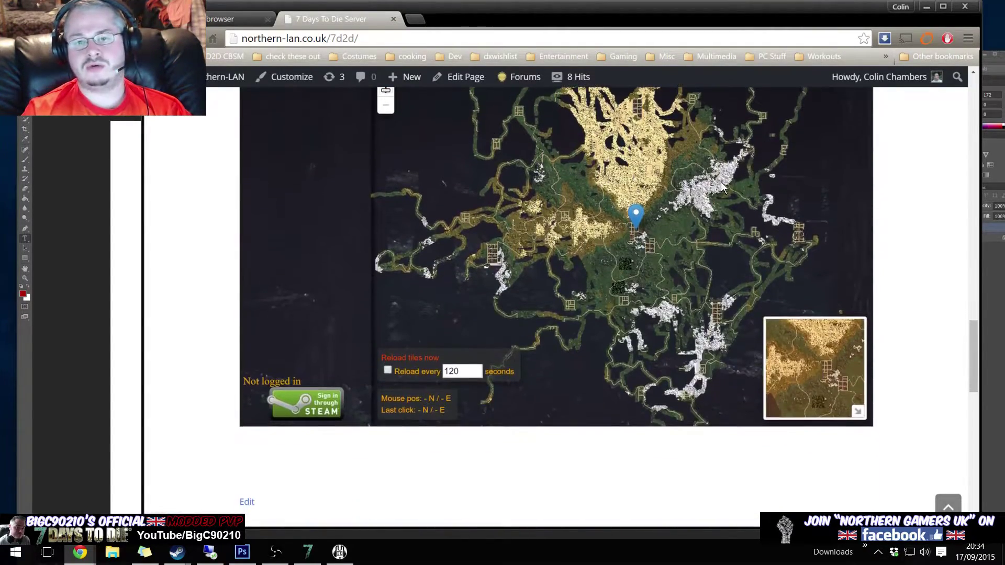
scroll(531, 210, "up", 2)
left_click_drag(524, 209, 435, 182)
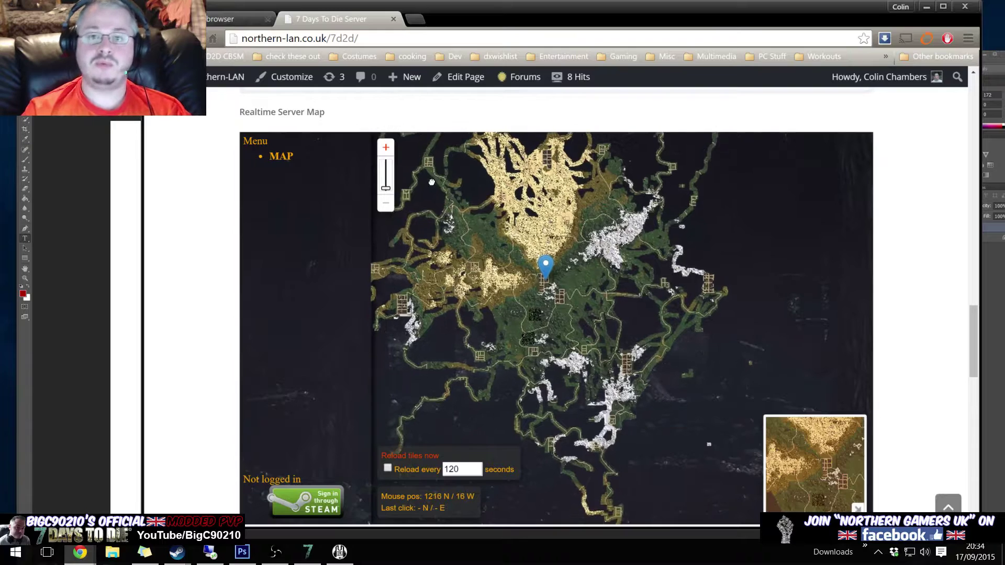
Step: Switch back to Photoshop and highlight the number "2000" in the non-players line
left_click(50, 290)
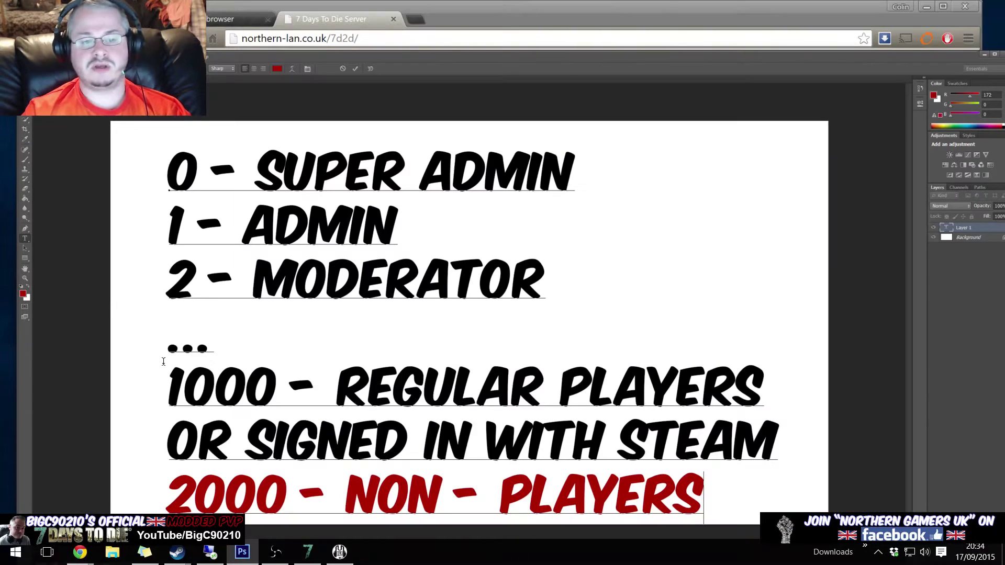
left_click_drag(139, 403, 230, 399)
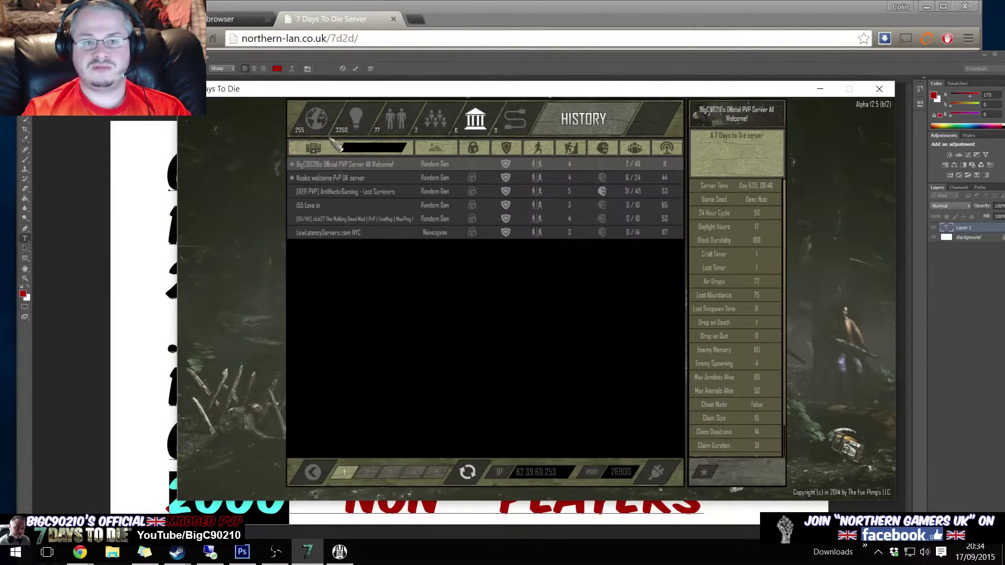
Step: In the 7 Days To Die game, select the Official PVP Server in the server history and connect to it
left_click(291, 162)
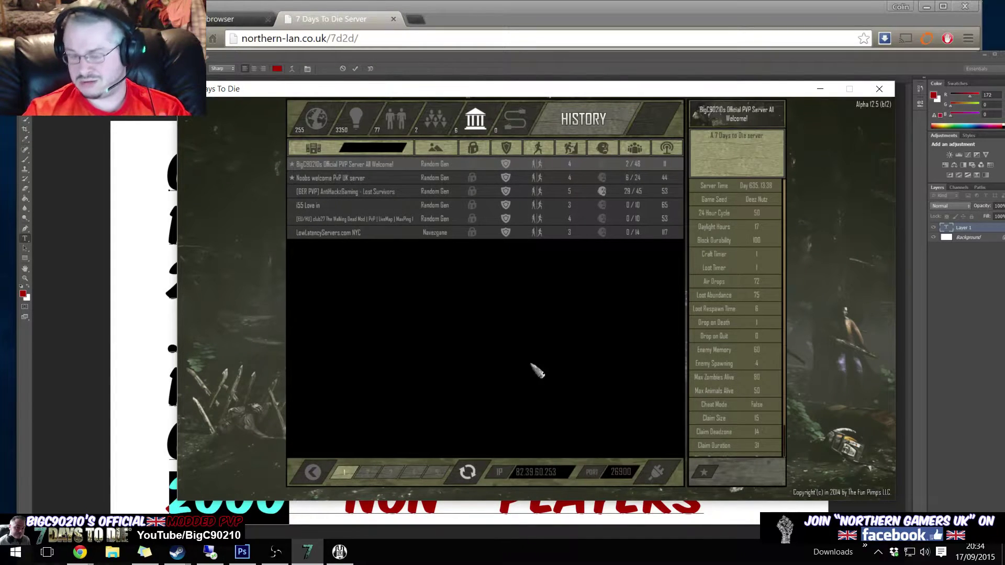
left_click(657, 472)
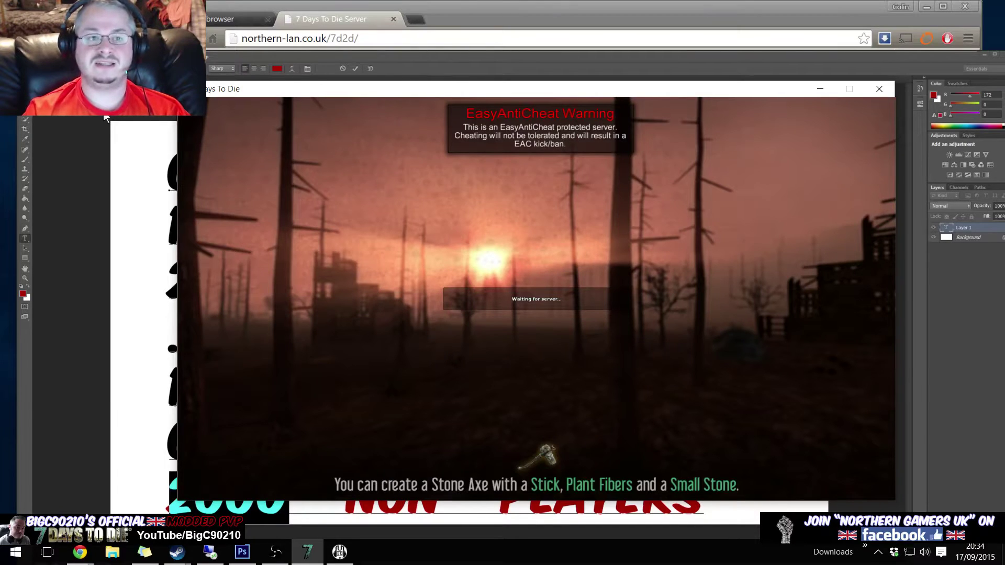
Step: Switch to Photoshop while the server loads and highlight the "0 - Super Admin" line
key("alt+Tab")
left_click_drag(140, 145, 520, 139)
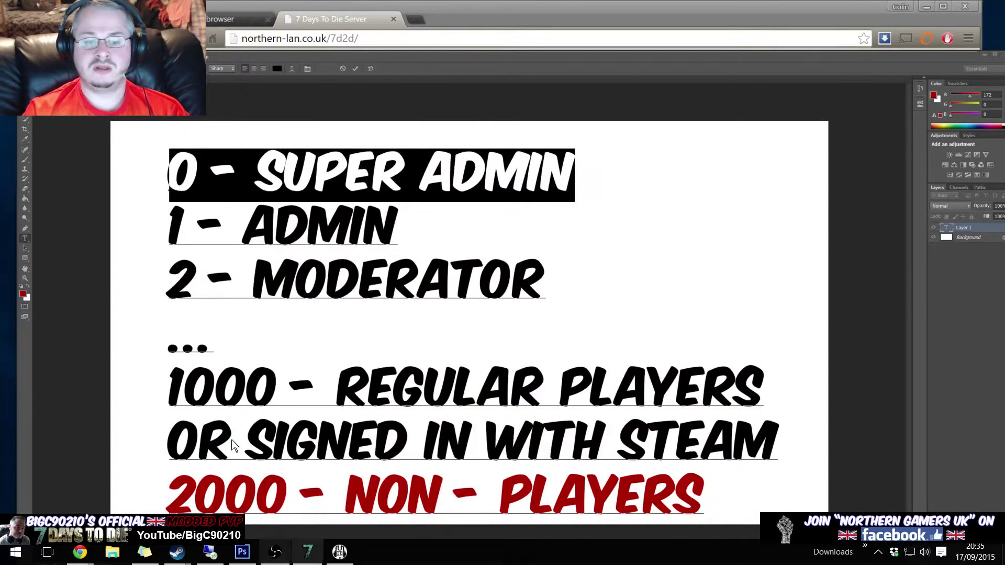
Step: Return to the 7 Days To Die game, enter the server's world, and open the in-game console
key("alt+Tab")
key("space")
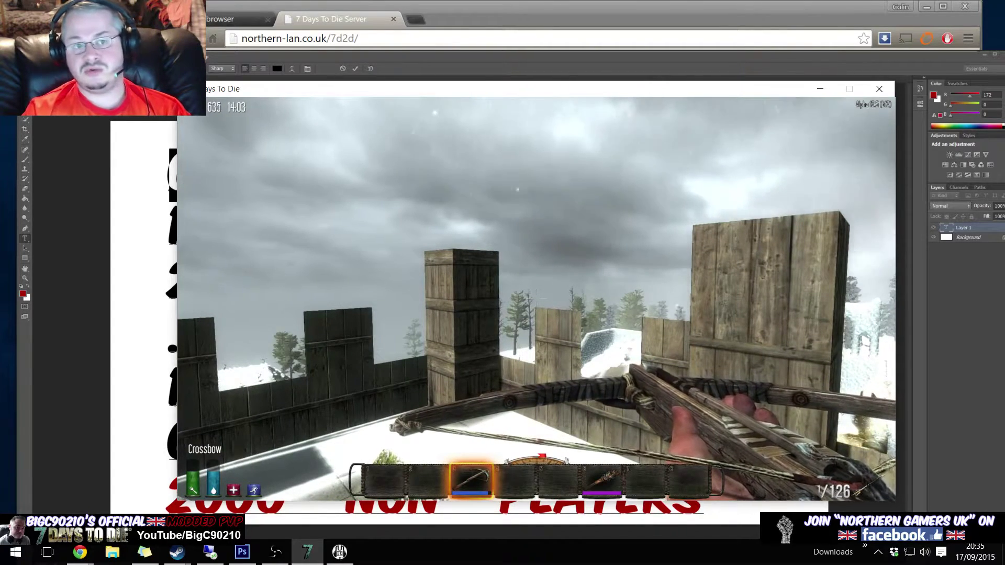
key("F1")
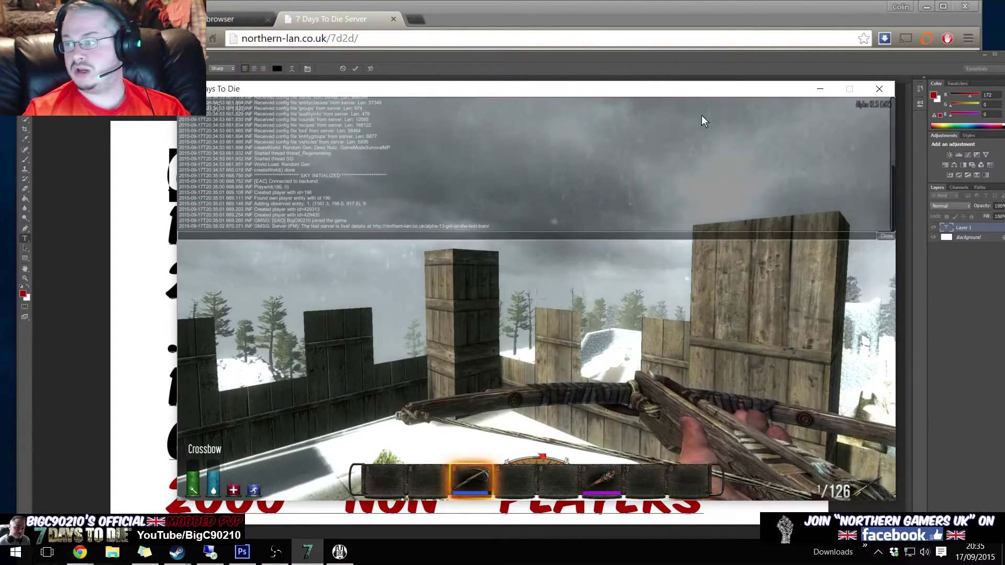
Step: Switch away to the permission level list and bring the game with its open console back to the front
key("alt+Tab")
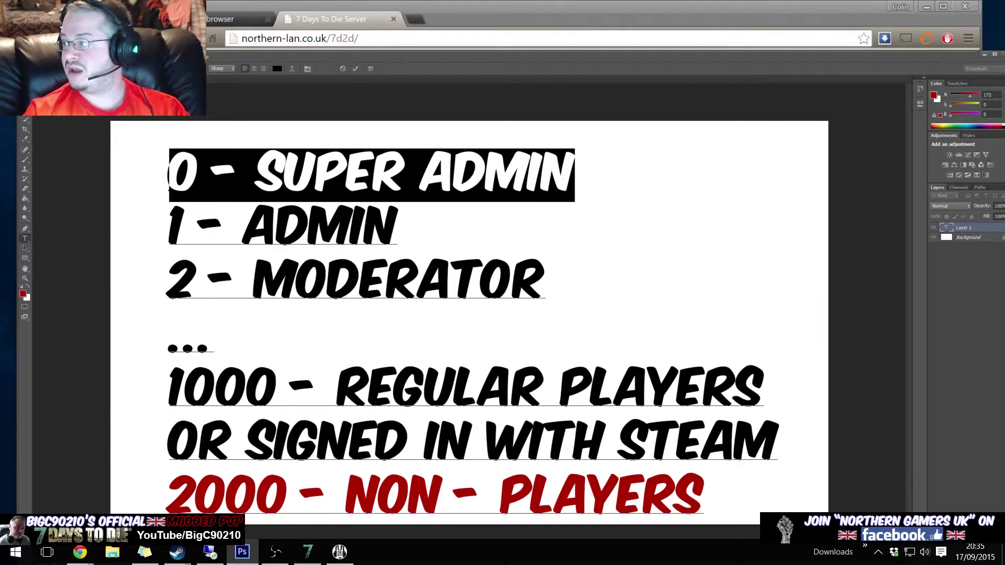
key("alt+Tab")
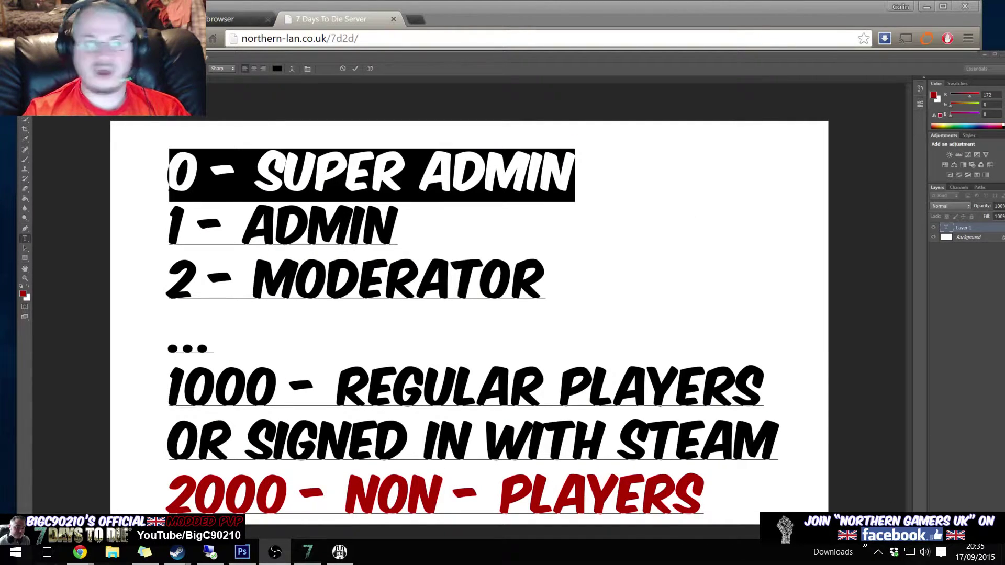
key("alt+Tab")
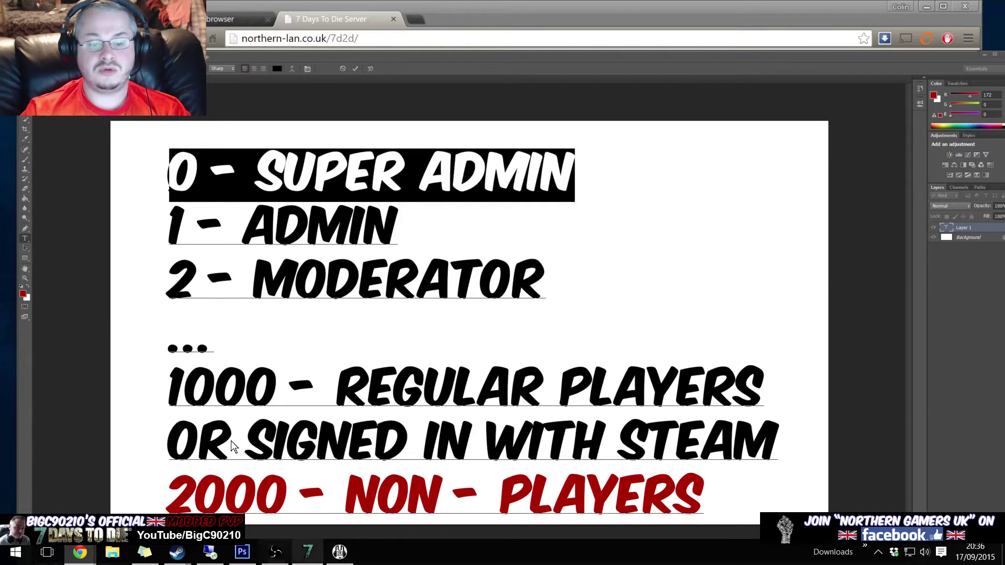
left_click(307, 553)
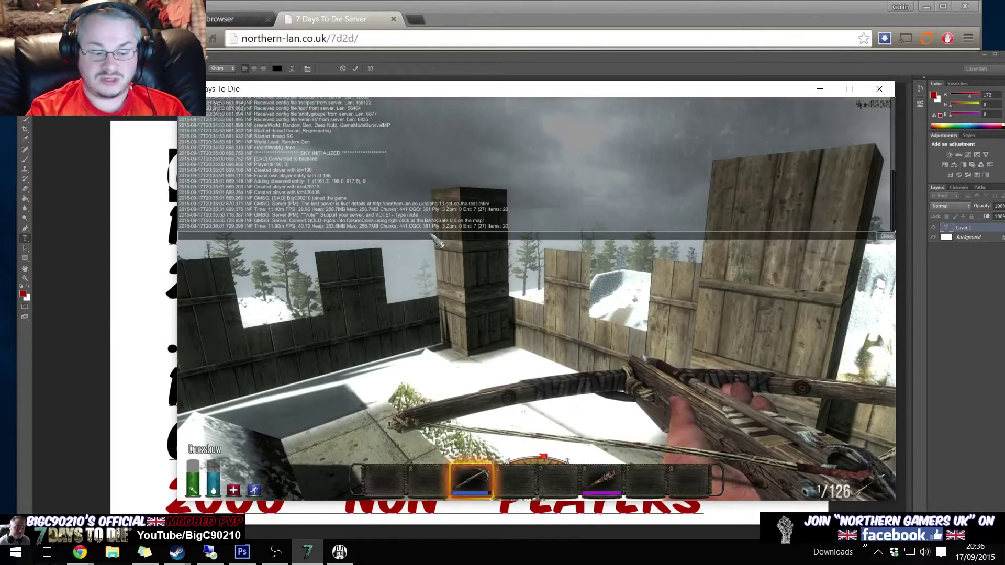
Step: Enter the console command "webpermission add web.map 0" without running it
type("web")
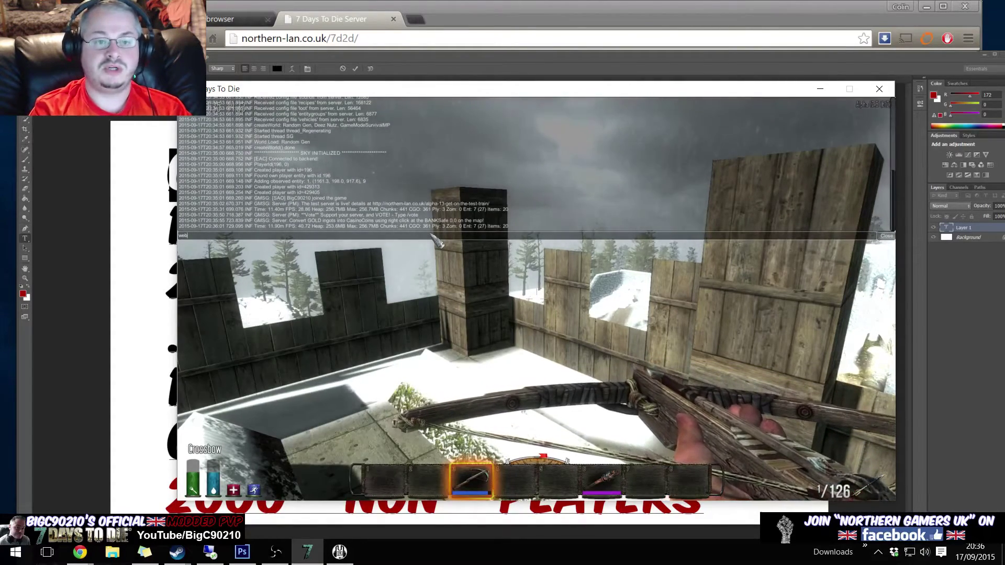
type("permission")
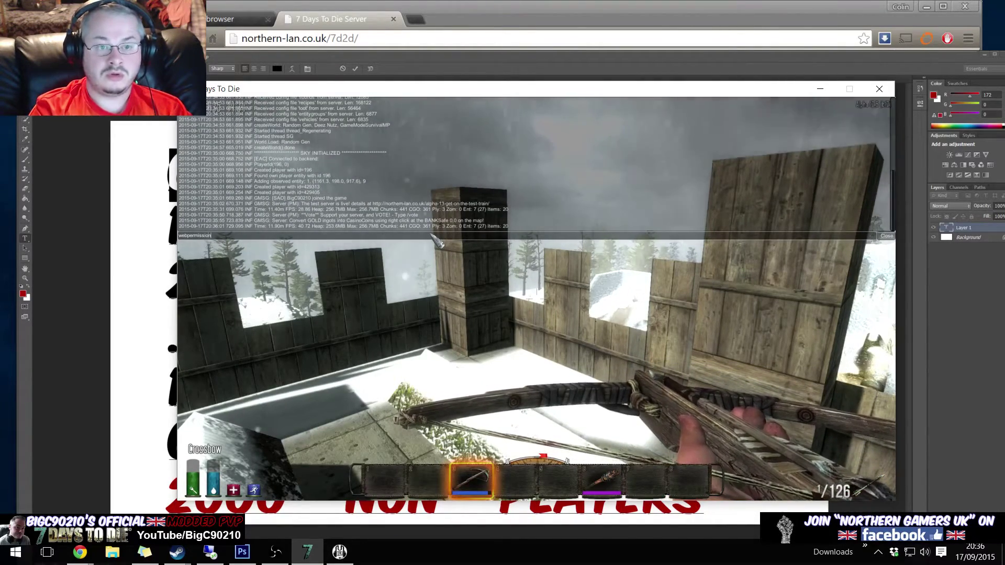
type(" add ")
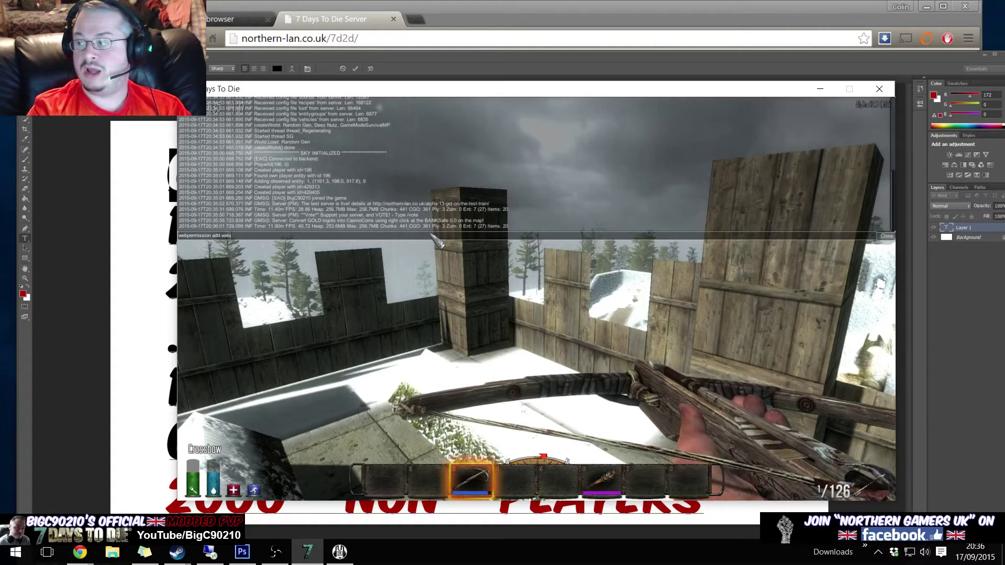
type("web.map")
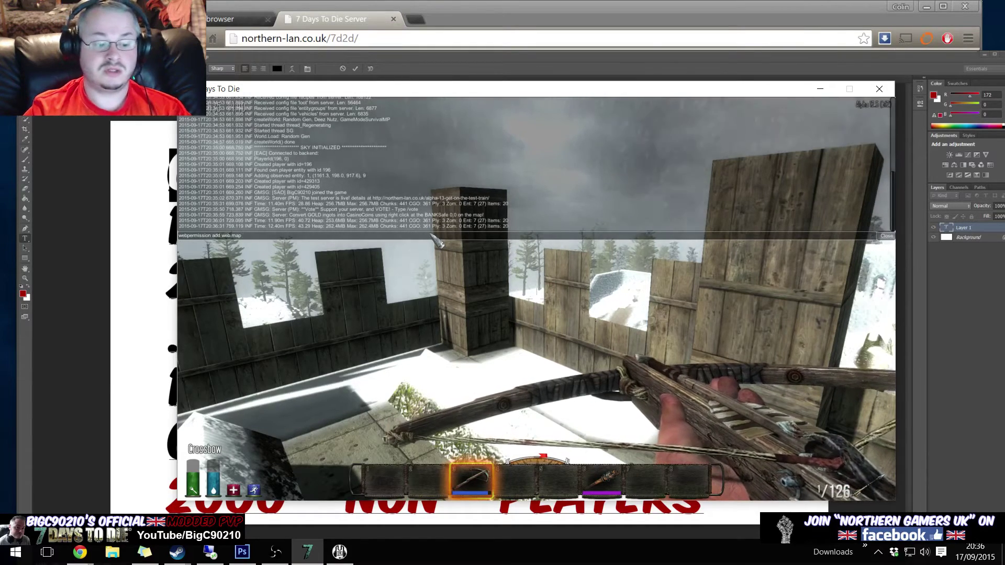
type("0")
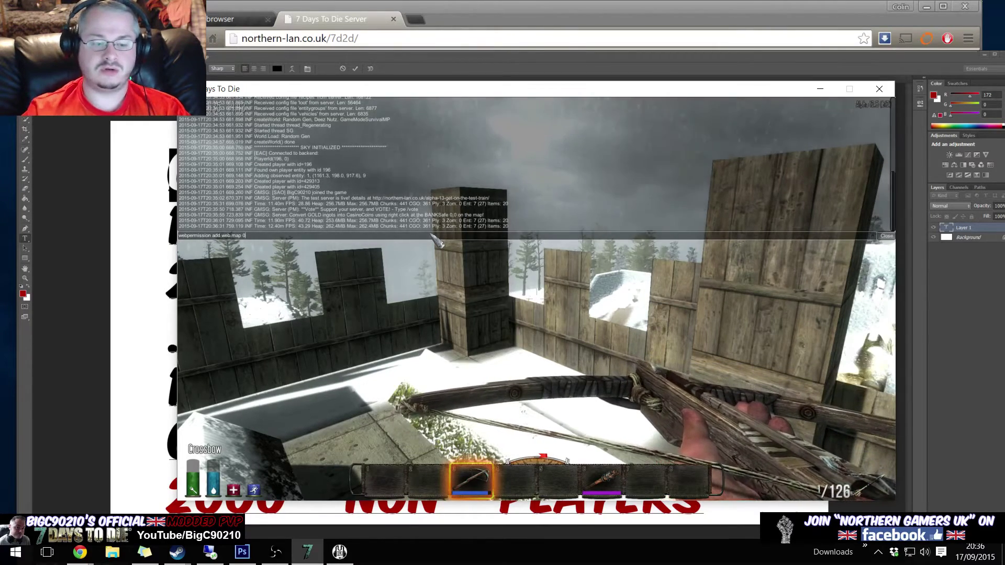
Step: Change the unsent command's permission level to 1, 2 and 1000 in turn, moving the game window to reveal the permission list
left_click_drag(354, 71, 520, 78)
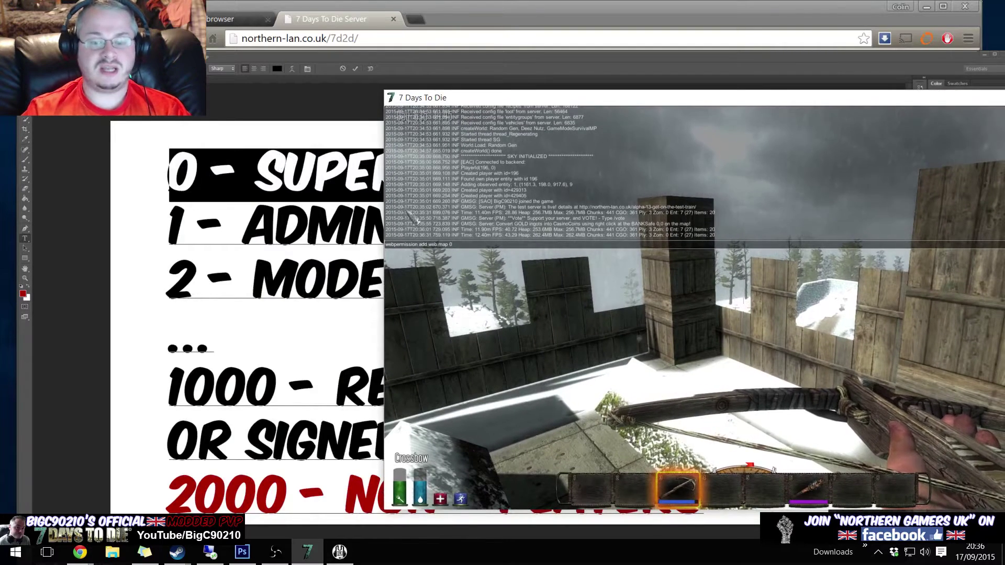
key("BackSpace")
type("1")
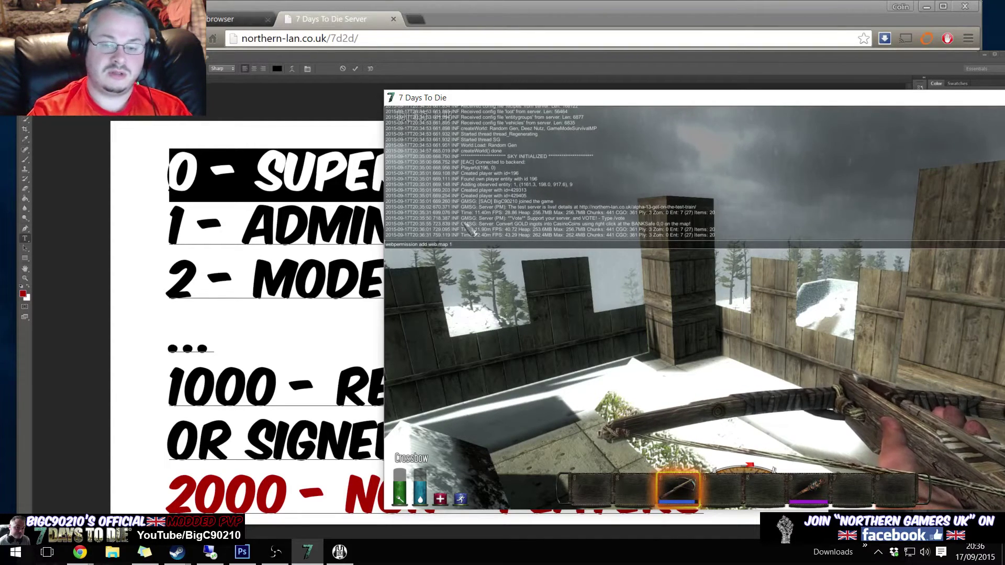
key("BackSpace")
type("2")
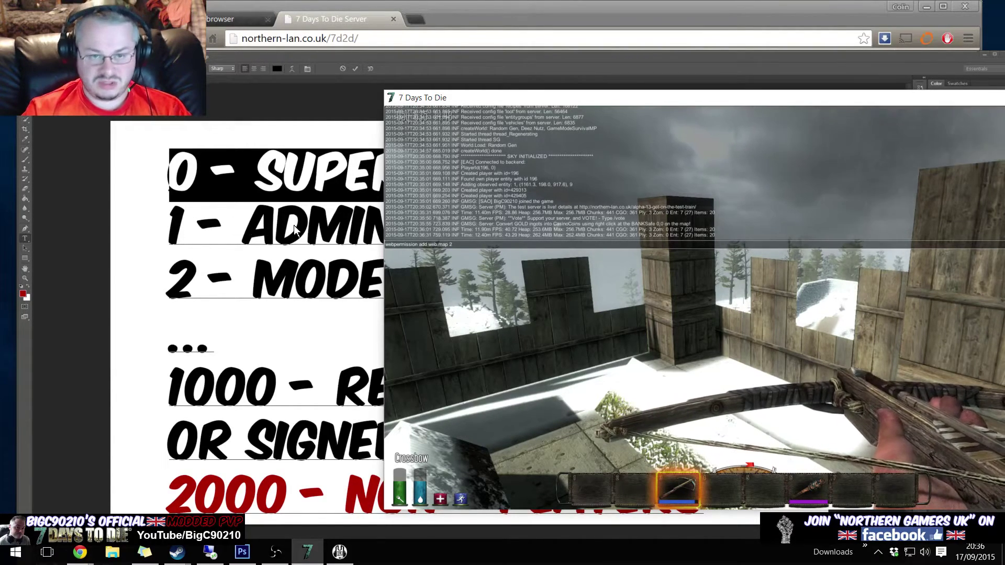
left_click_drag(501, 84, 395, 70)
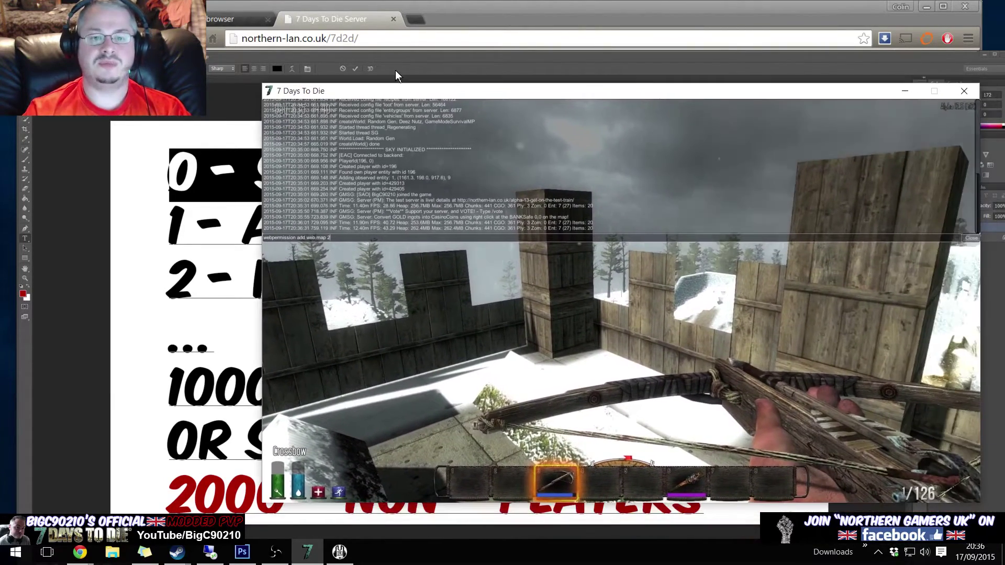
key("BackSpace")
type("1000")
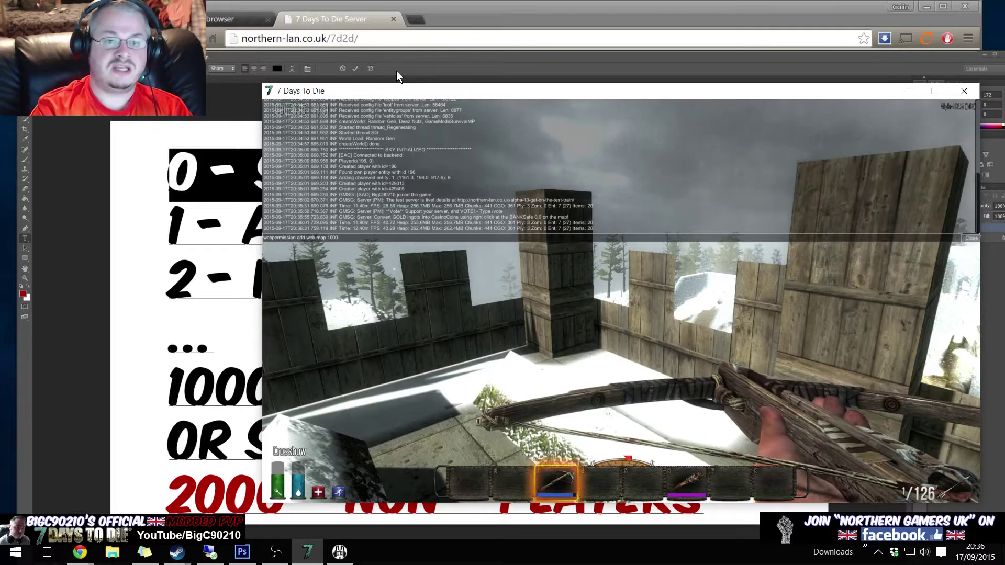
Step: Set the command's permission level to 2000 and run "webpermission add web.map 2000", keeping the permission list readable beside the game window
left_click_drag(397, 71, 454, 65)
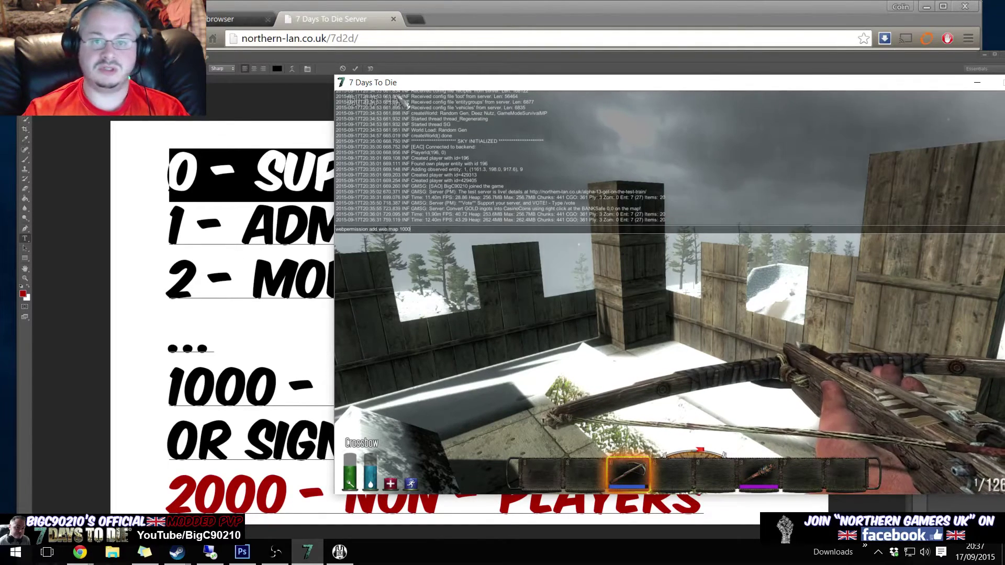
key("BackSpace")
key("BackSpace")
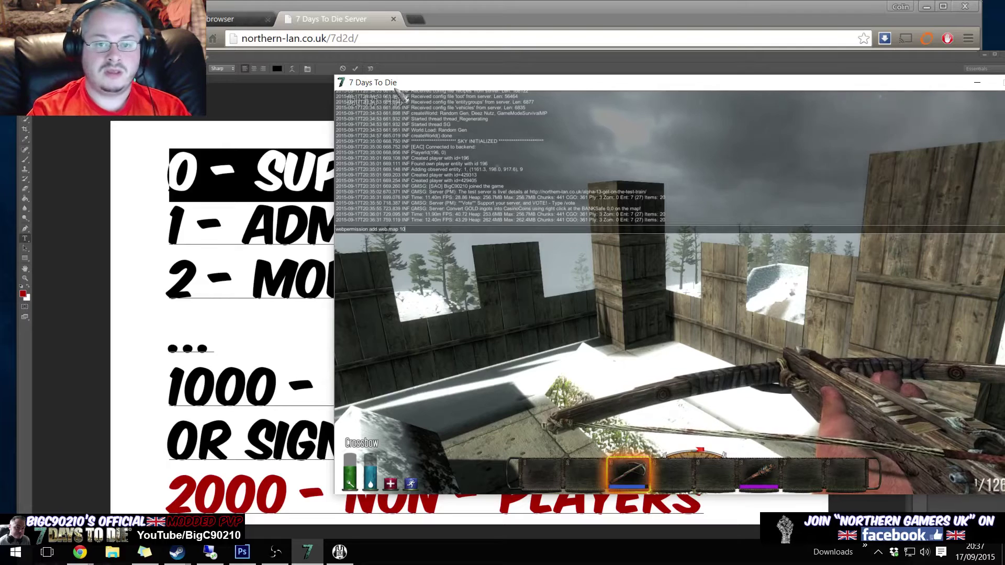
key("BackSpace")
key("BackSpace")
type("20")
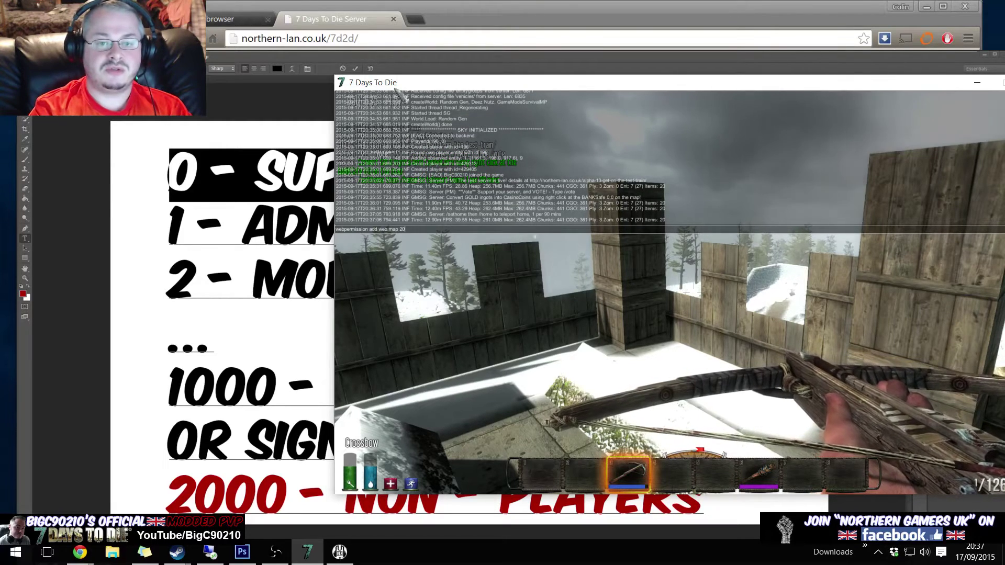
type("00")
key("Return")
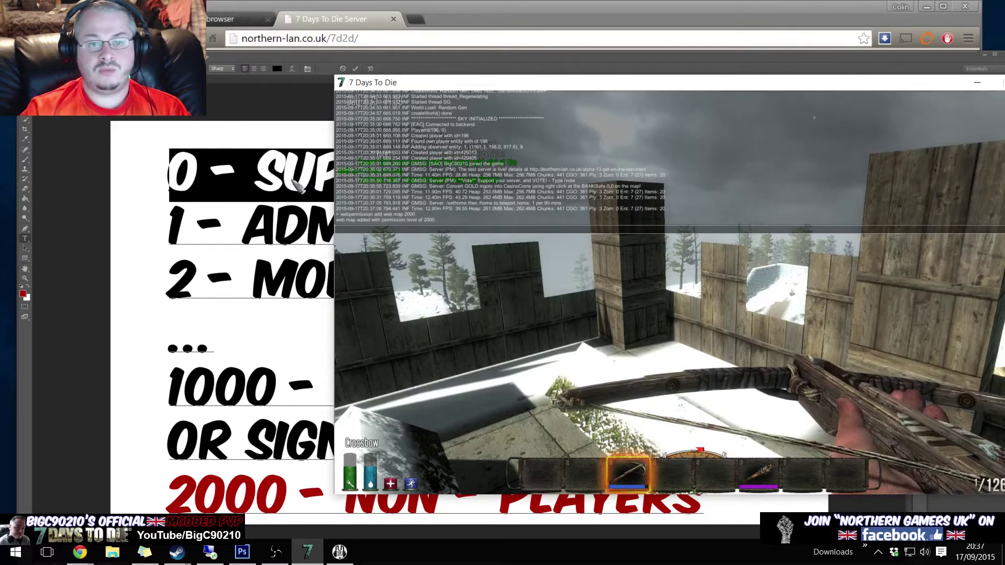
Step: Switch to Photoshop's permission list, then to Chrome, and view the logged-out server map on both the standalone and embedded pages
left_click(241, 553)
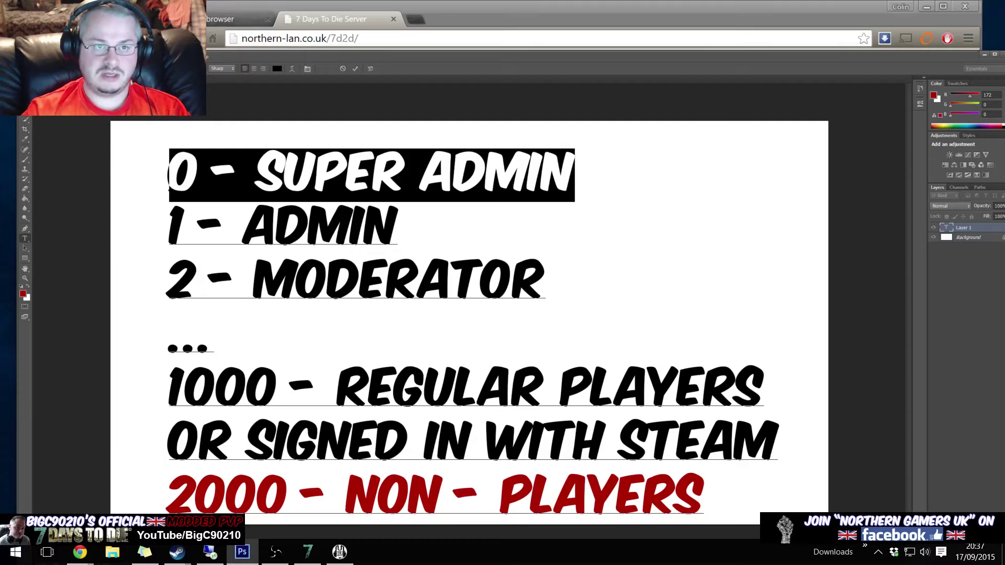
left_click(233, 19)
scroll(398, 117, "up", 1)
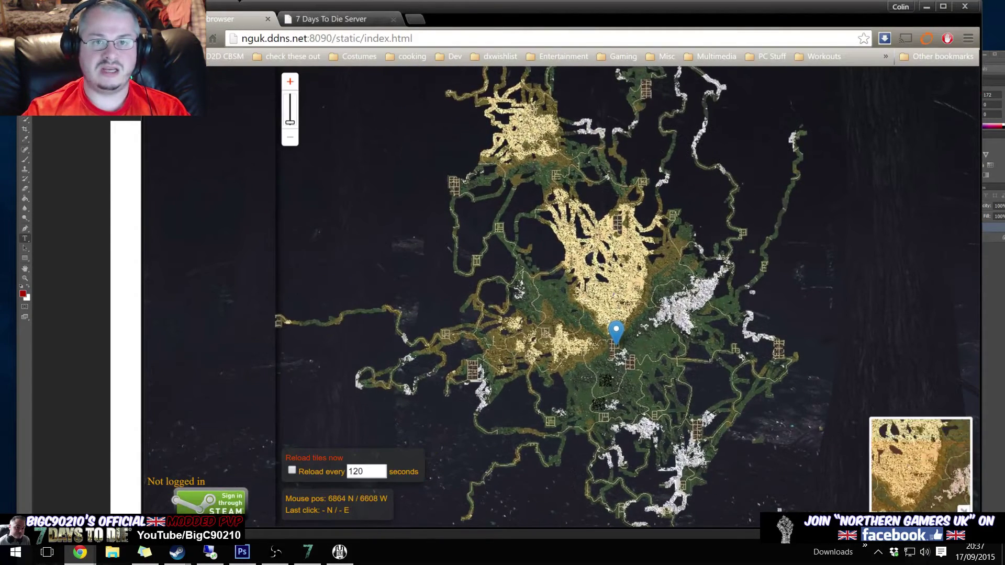
key("ctrl+Tab")
left_click_drag(363, 212, 425, 209)
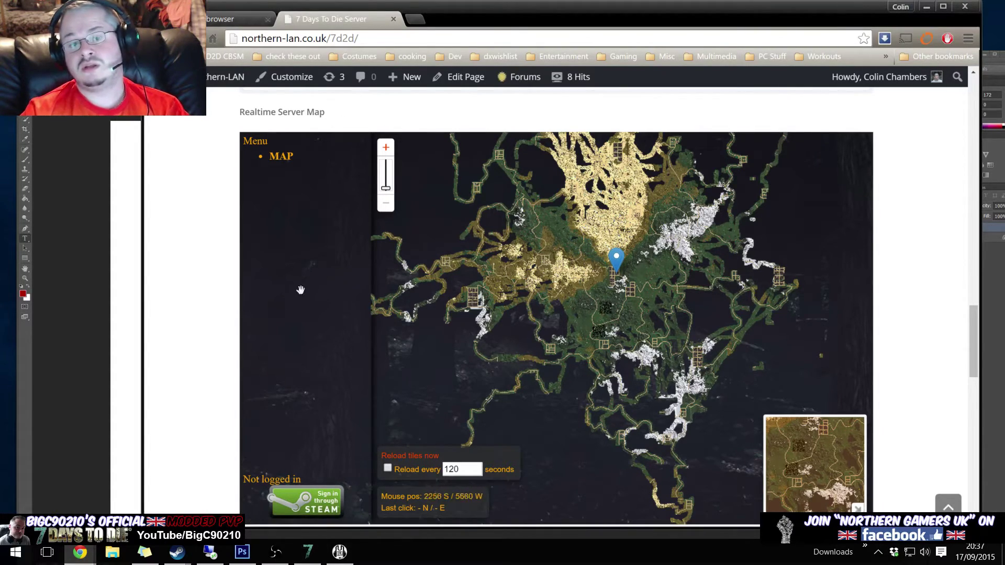
Step: Sign in through Steam on the standalone server map, then return to the 7 Days To Die Server page
left_click(198, 19)
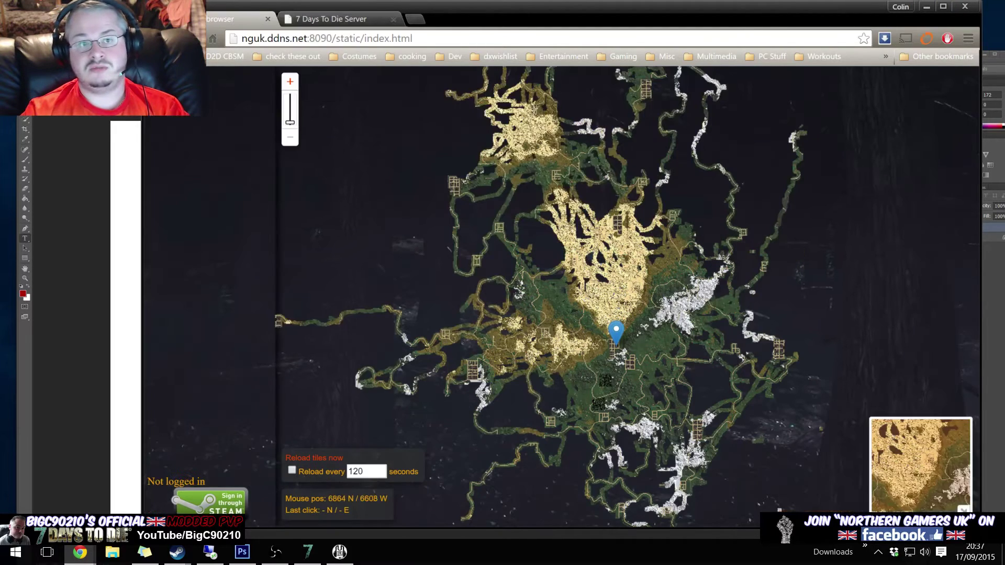
left_click(210, 500)
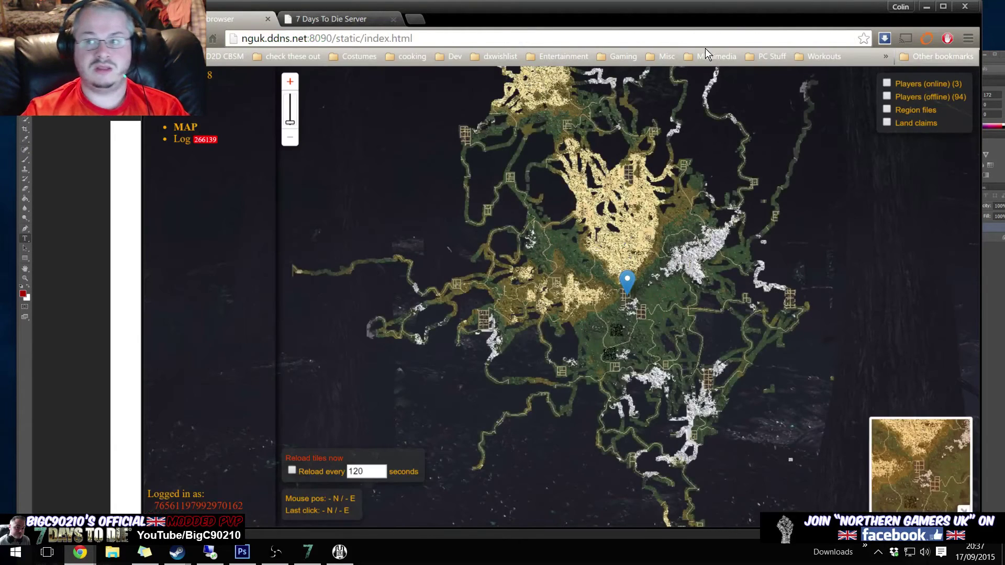
left_click(332, 19)
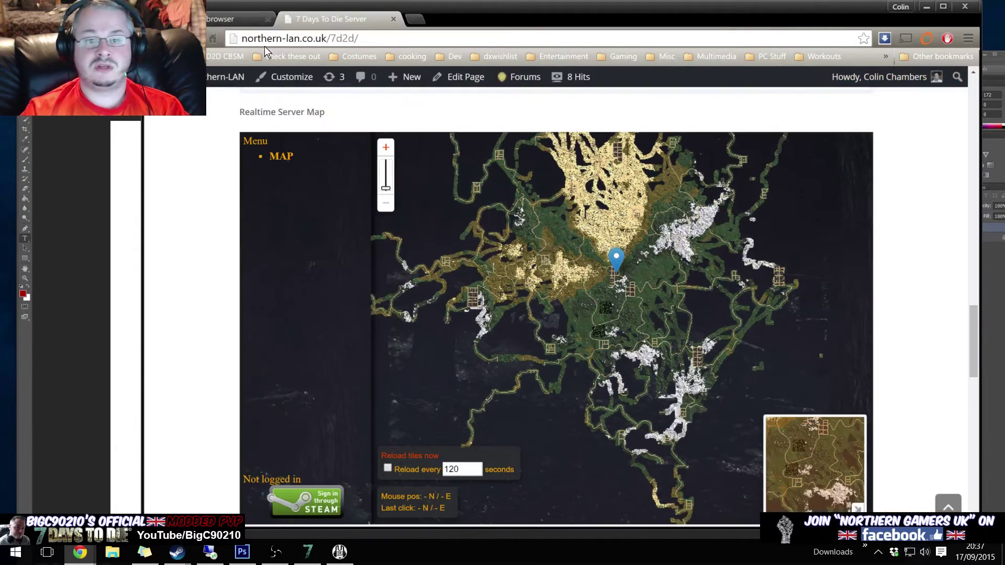
Step: Switch back to the 7 Days To Die console and begin another command with "webpermission add"
key("alt+Tab")
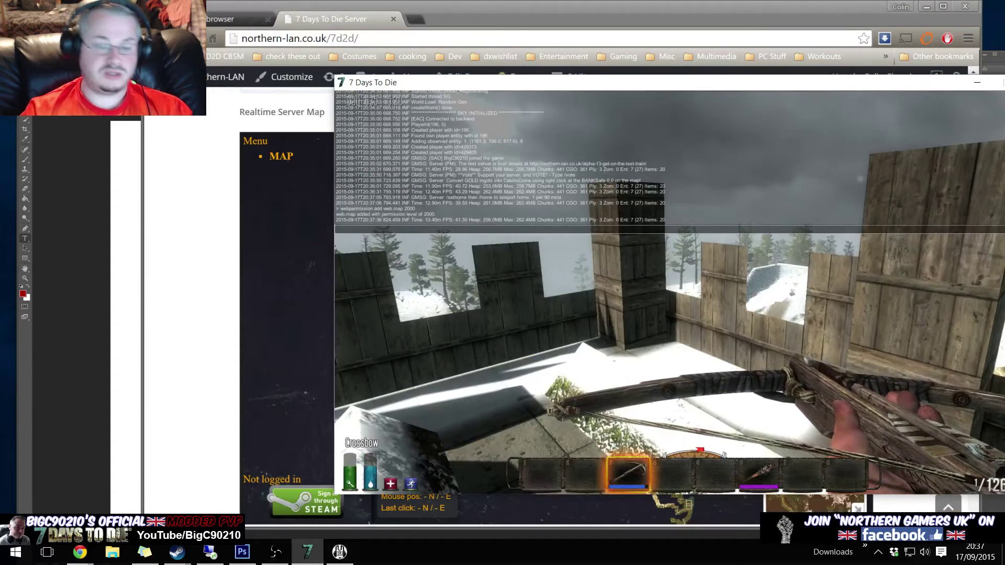
type("web")
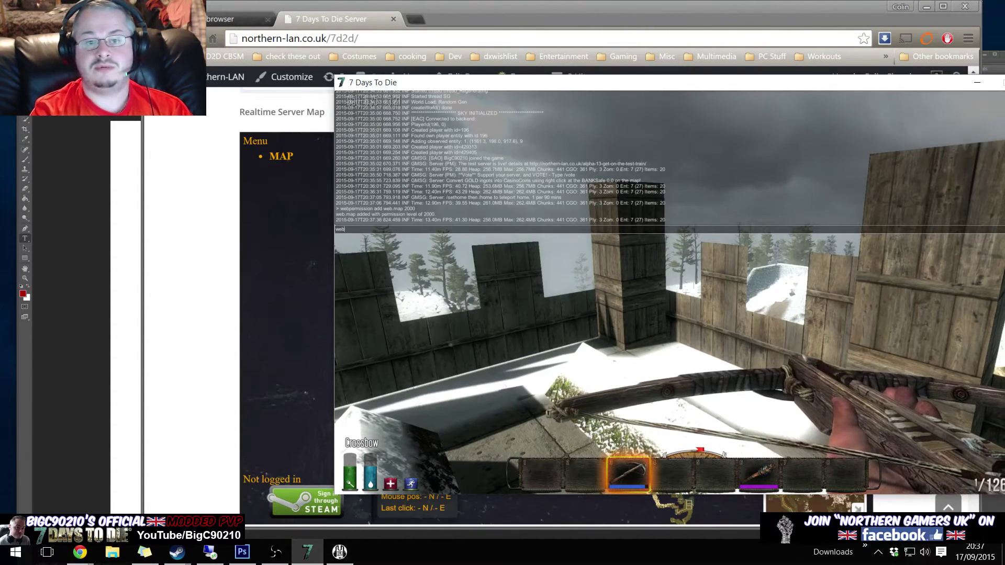
type("permission")
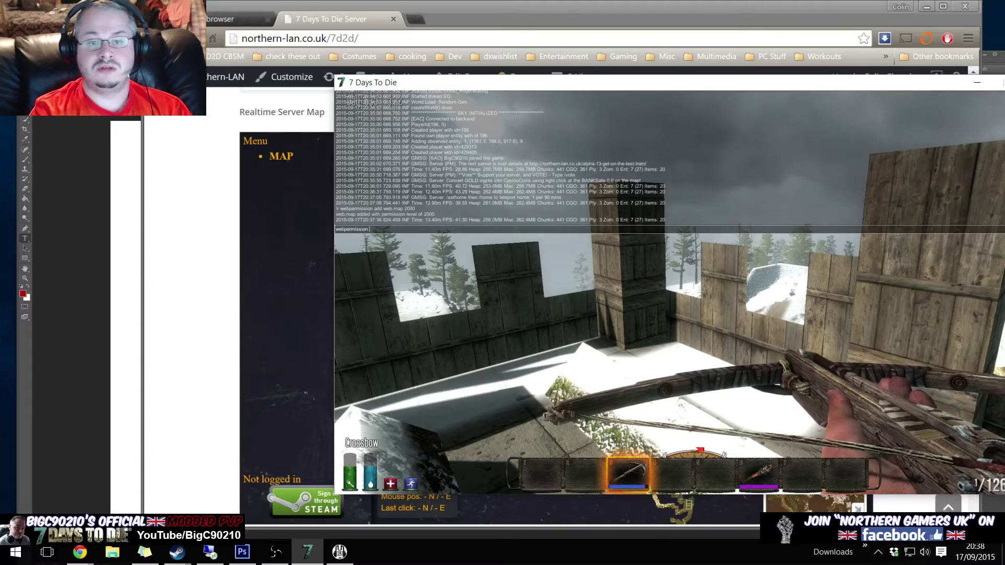
type(" add")
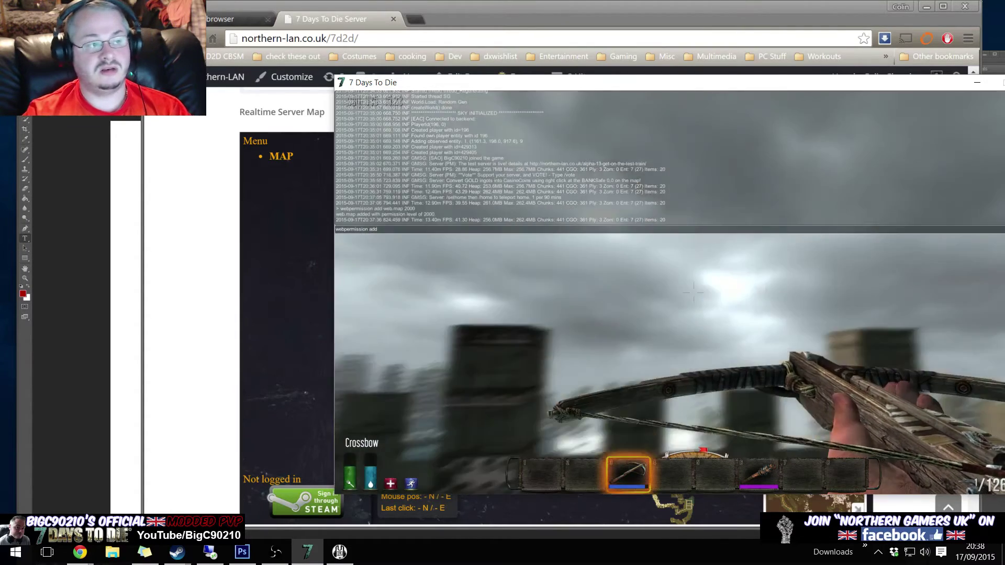
Step: Switch to Chrome and compare the Steam-logged-in standalone map with the logged-out map embedded in the server page
key("alt+Tab")
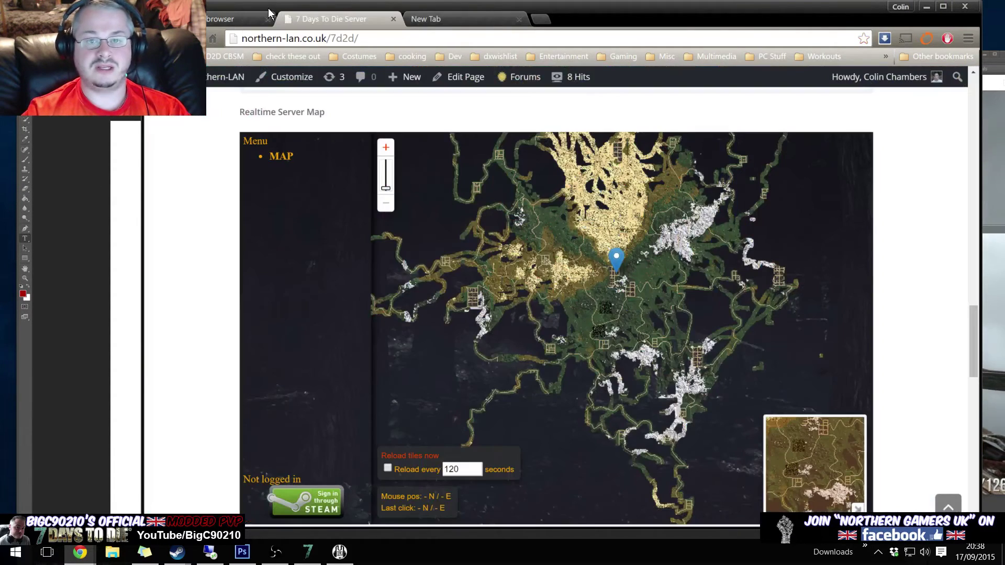
left_click(231, 19)
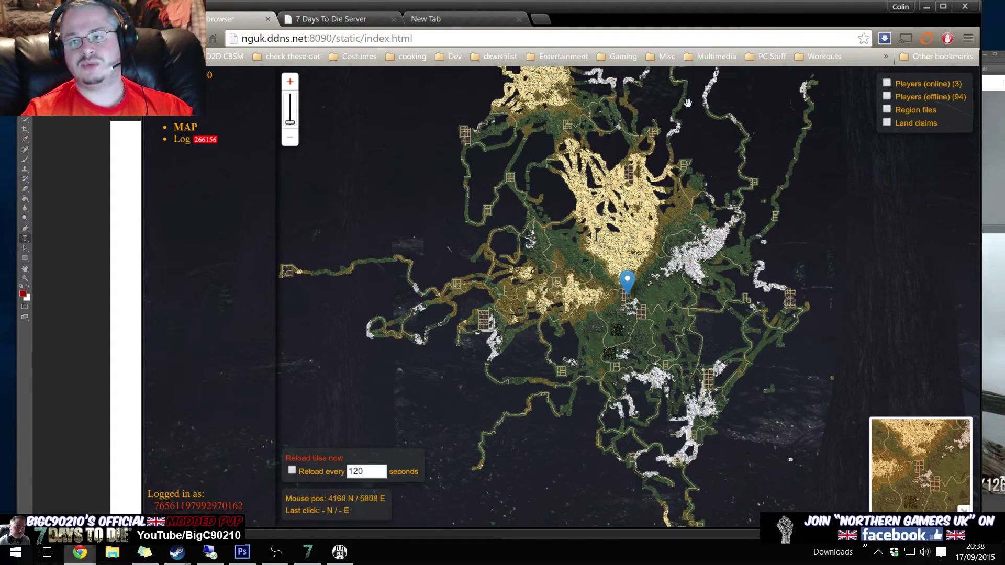
left_click_drag(749, 246, 693, 228)
left_click(270, 17)
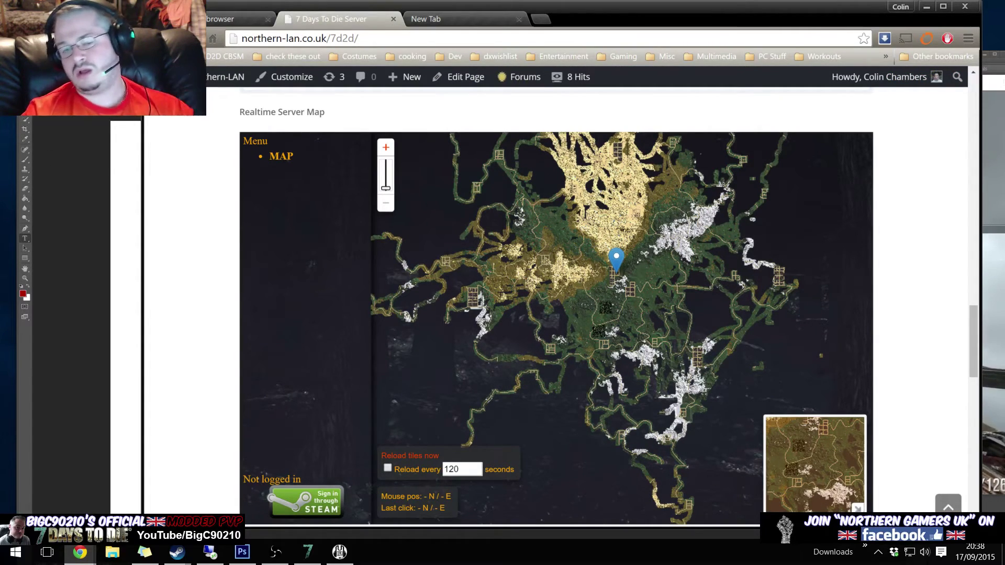
Step: Zoom in on the Realtime Server Map, view the Vending Machines marker's details, close them, and look around the surrounding area
left_click_drag(552, 226, 568, 265)
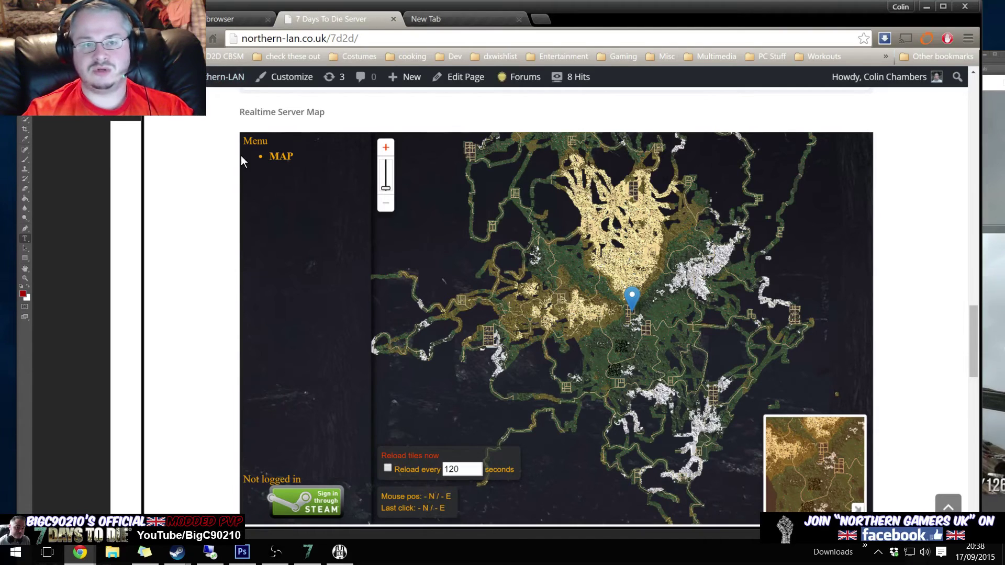
scroll(509, 245, "up", 1)
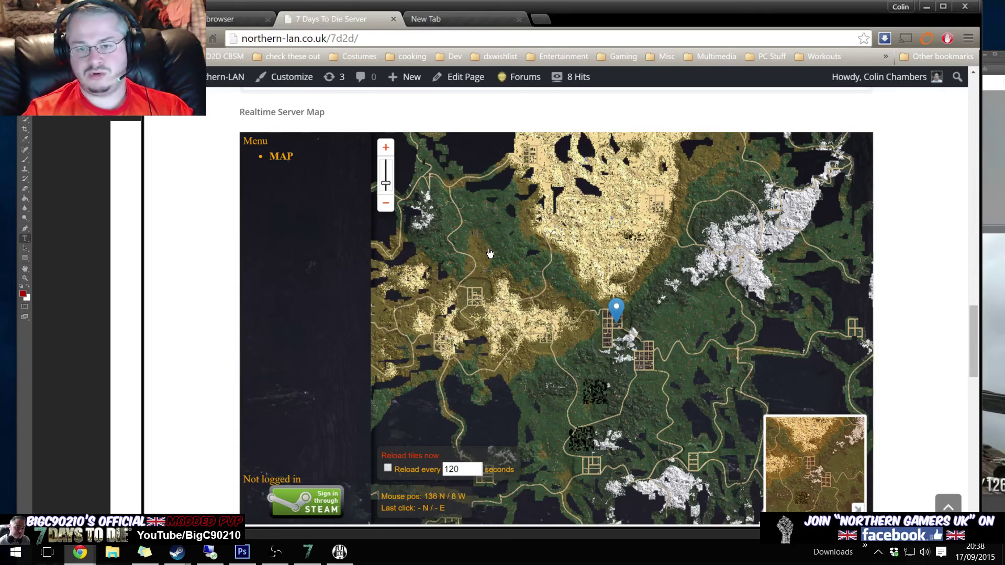
left_click(616, 311)
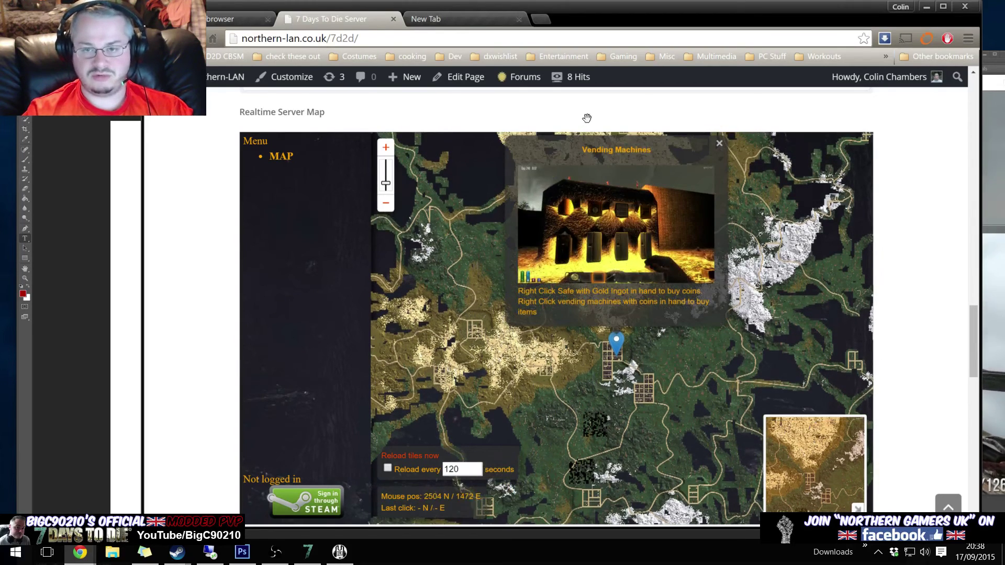
left_click(719, 144)
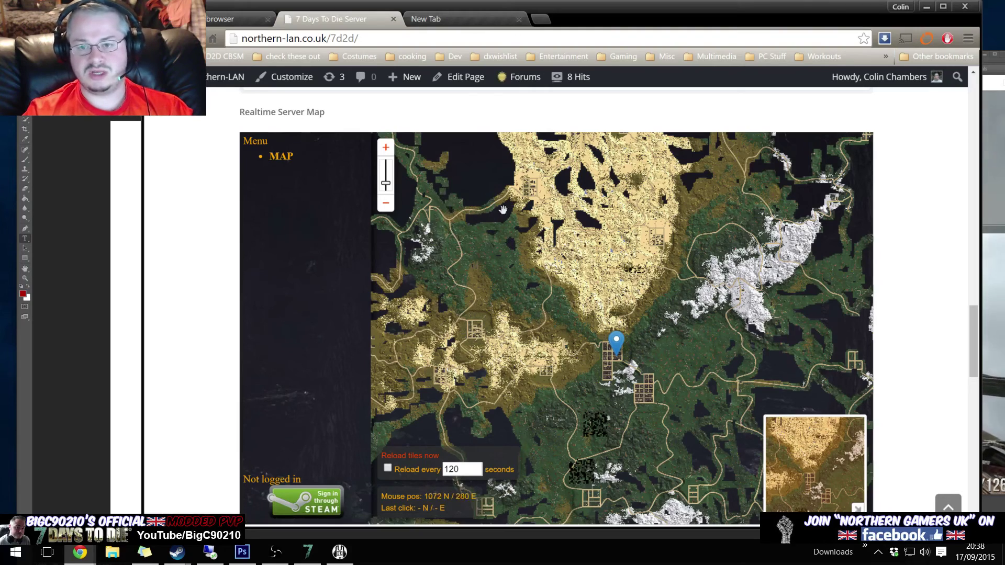
left_click(462, 197)
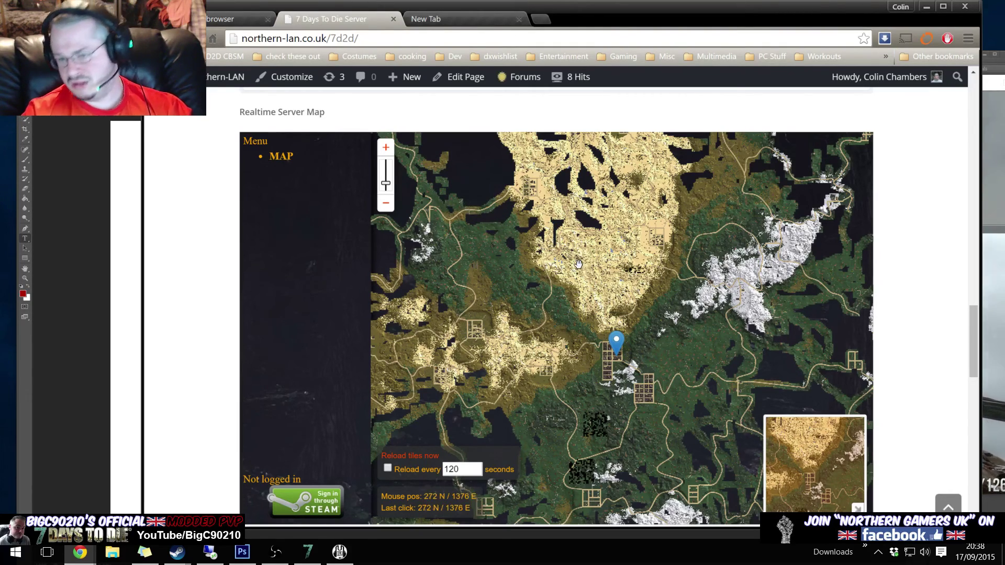
mouse_move(578, 264)
left_mouse_down()
mouse_move(519, 212)
mouse_move(496, 210)
left_mouse_up()
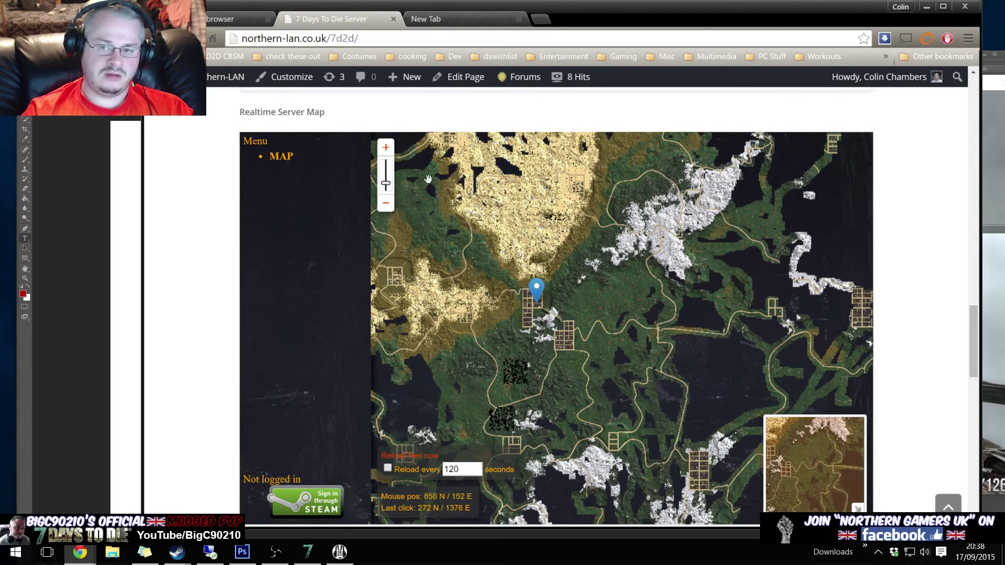
mouse_move(442, 255)
left_mouse_down()
mouse_move(500, 183)
mouse_move(530, 232)
mouse_move(526, 254)
left_mouse_up()
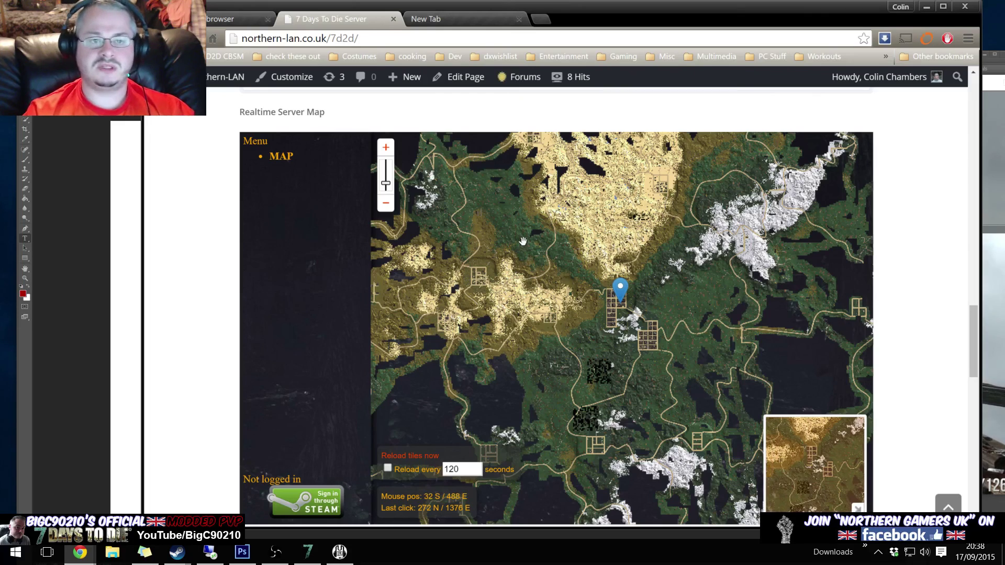